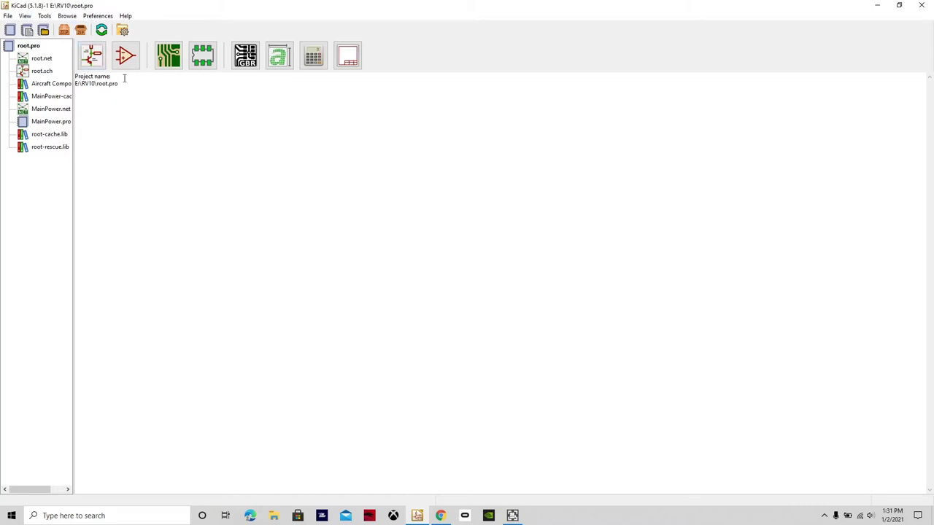
Launch the schematic editor for root.pro from the KiCad project manager.
{"action": "left_click", "coordinate": [90, 59]}
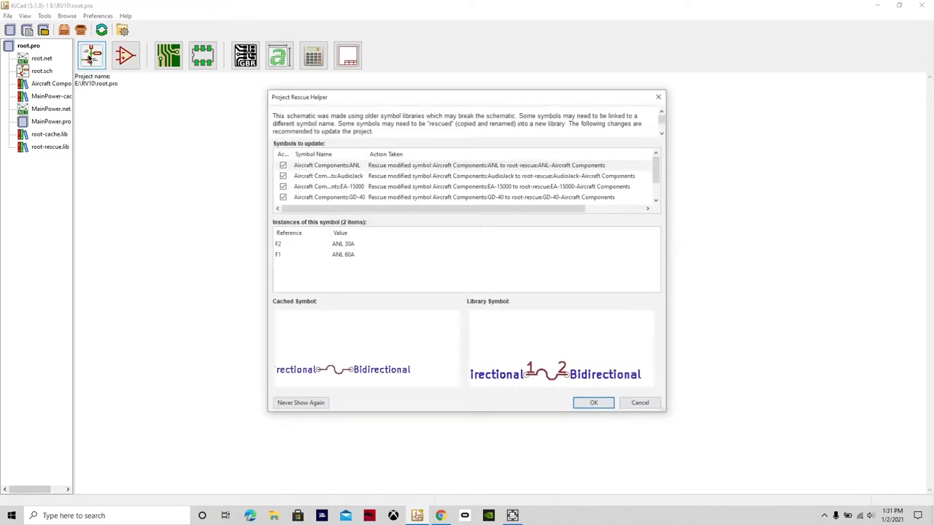
{"action": "left_click", "coordinate": [593, 405]}
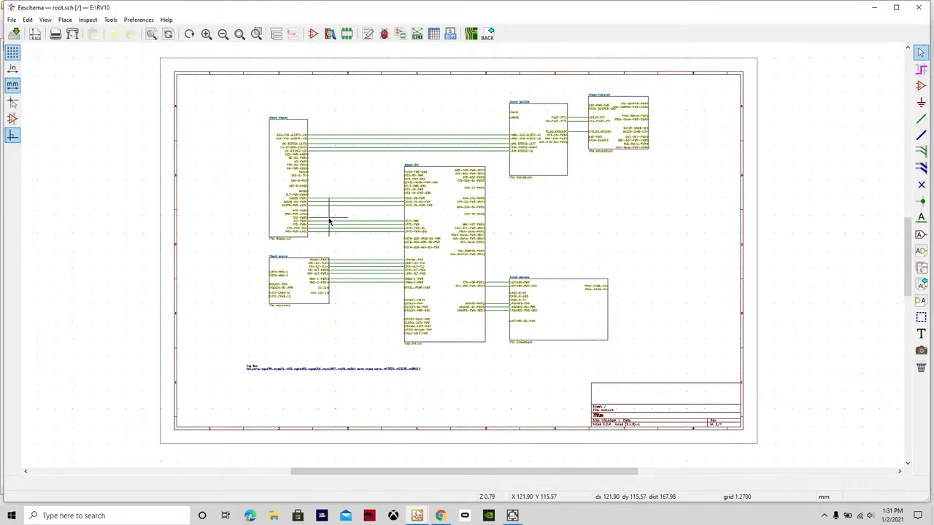
{"action": "scroll", "coordinate": [440, 292], "scroll_direction": "up", "scroll_amount": 1}
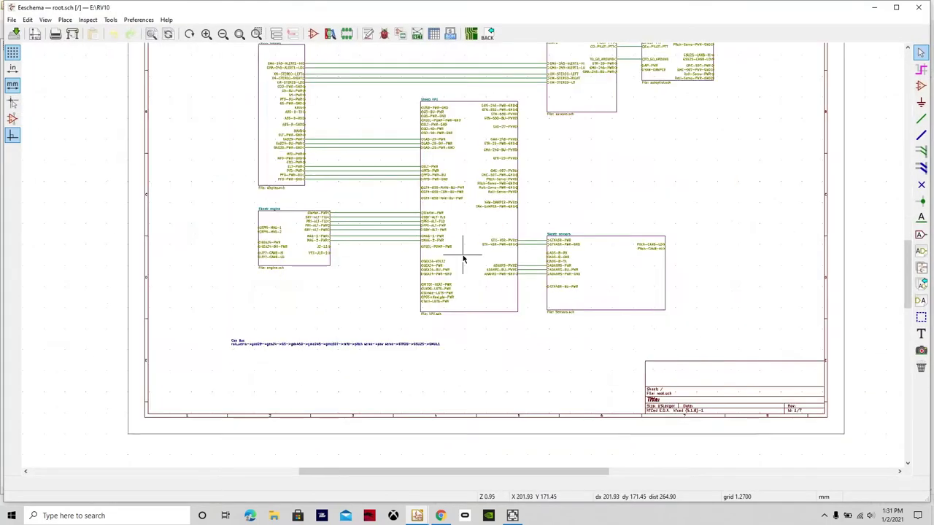
{"action": "scroll", "coordinate": [463, 259], "scroll_direction": "down", "scroll_amount": 1}
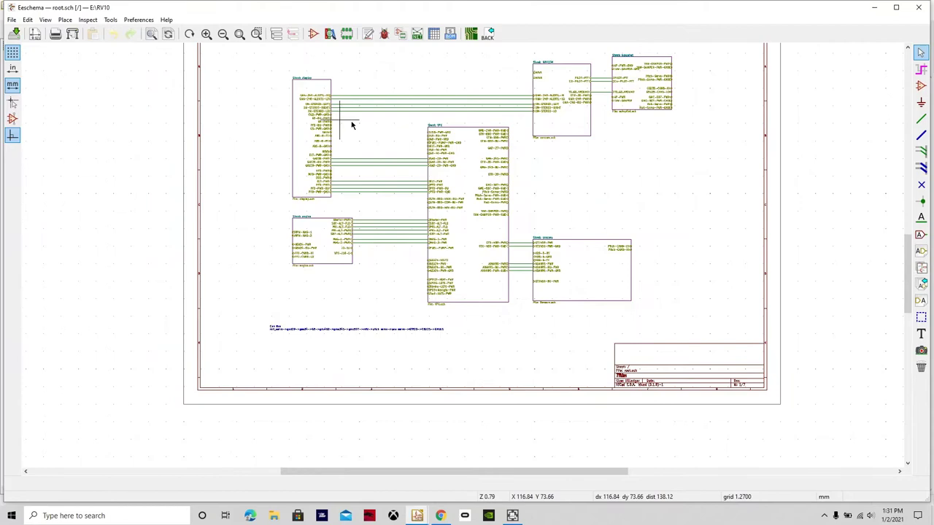
{"action": "left_click", "coordinate": [907, 49]}
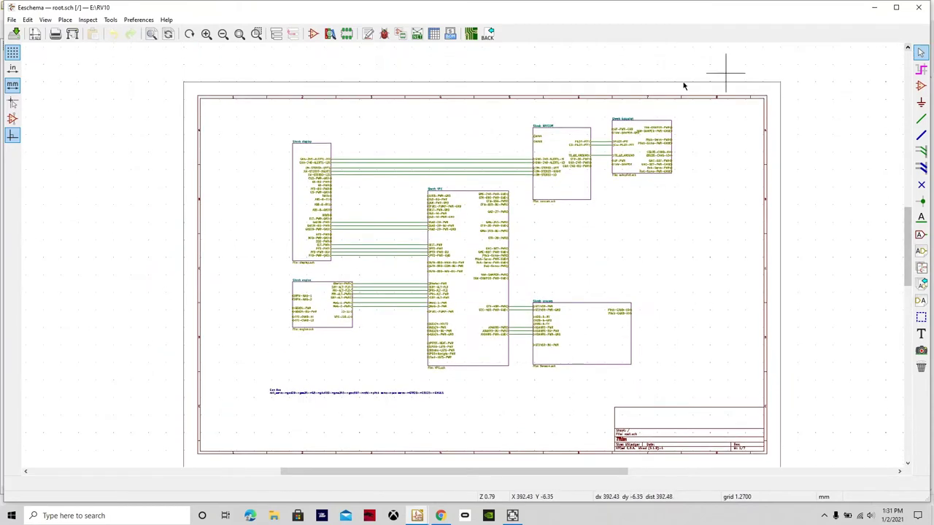
{"action": "scroll", "coordinate": [447, 195], "scroll_direction": "up", "scroll_amount": 1}
{"action": "scroll", "coordinate": [462, 256], "scroll_direction": "up", "scroll_amount": 4}
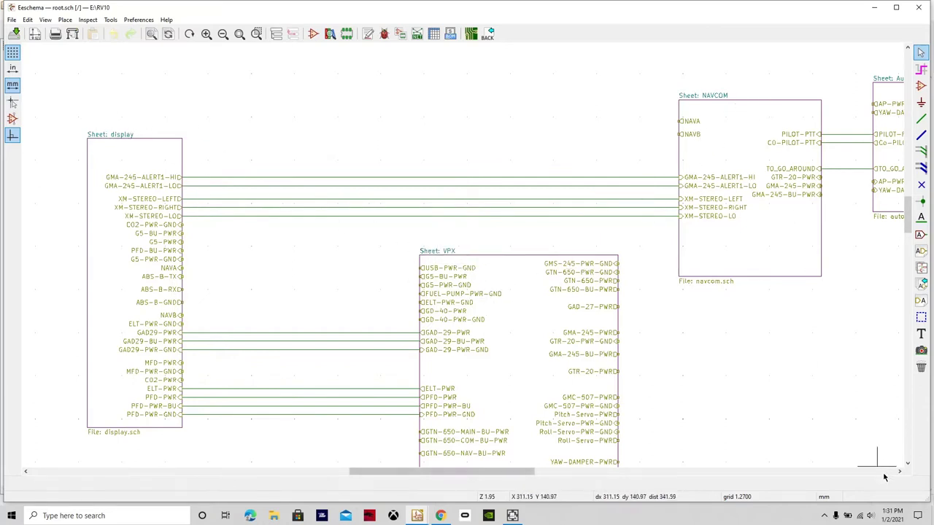
{"action": "left_click", "coordinate": [907, 463]}
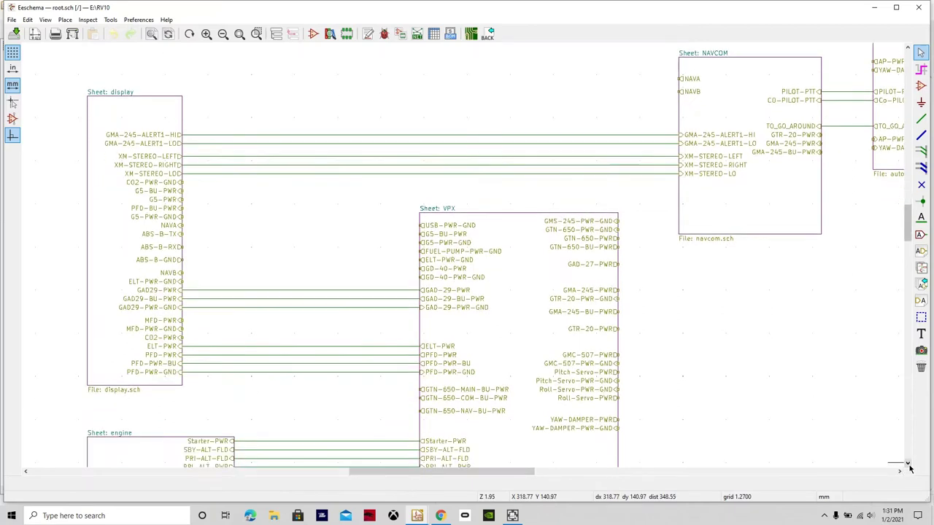
{"action": "left_click", "coordinate": [909, 467]}
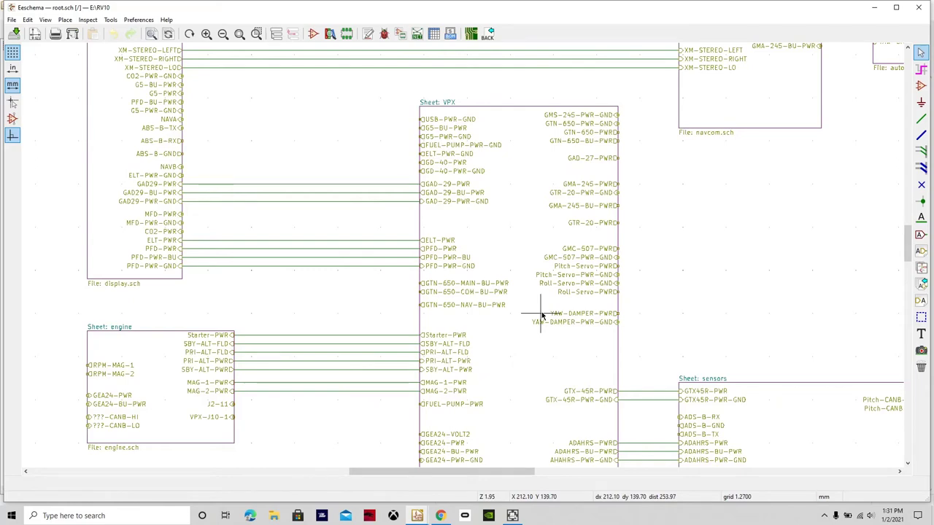
{"action": "scroll", "coordinate": [464, 259], "scroll_direction": "down", "scroll_amount": 1}
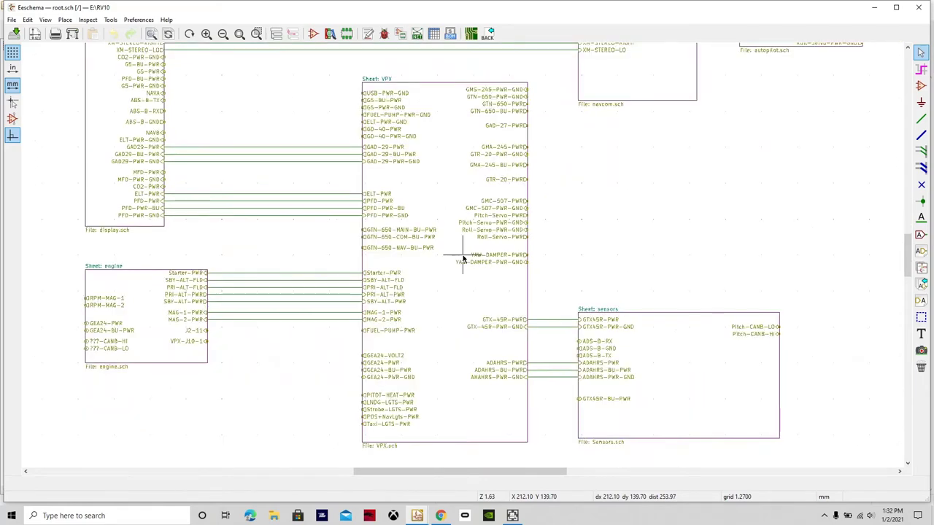
{"action": "scroll", "coordinate": [463, 257], "scroll_direction": "down", "scroll_amount": 1}
{"action": "scroll", "coordinate": [463, 252], "scroll_direction": "down", "scroll_amount": 1}
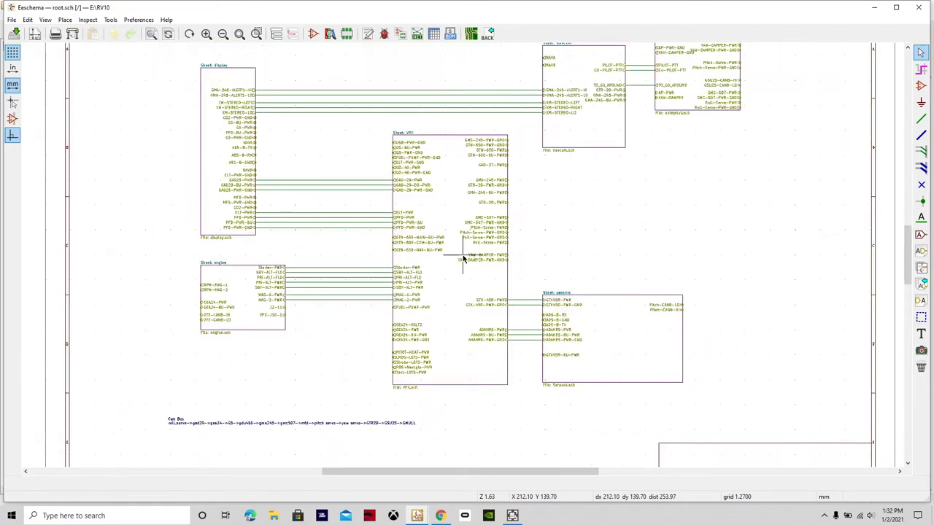
Descend into the VPX sub-sheet and zoom in.
{"action": "double_click", "coordinate": [448, 213]}
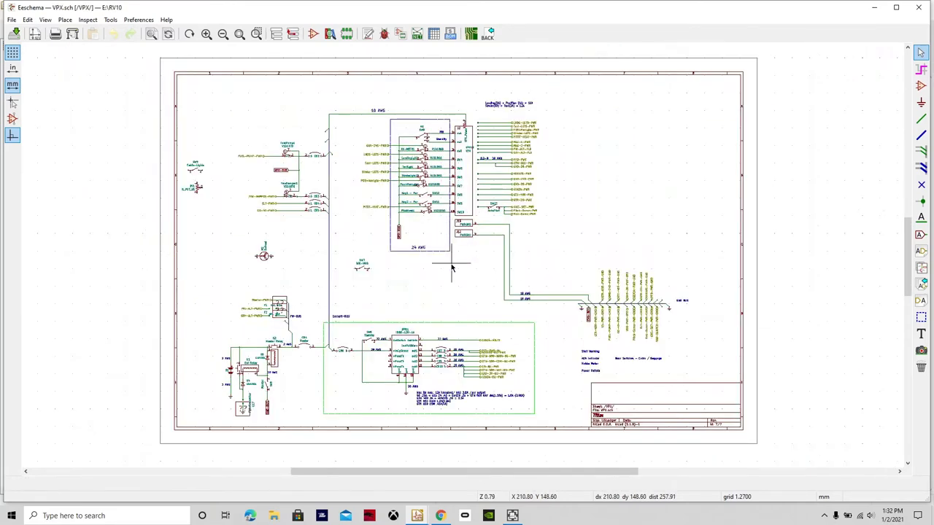
{"action": "scroll", "coordinate": [451, 269], "scroll_direction": "up", "scroll_amount": 1}
{"action": "scroll", "coordinate": [460, 259], "scroll_direction": "up", "scroll_amount": 3}
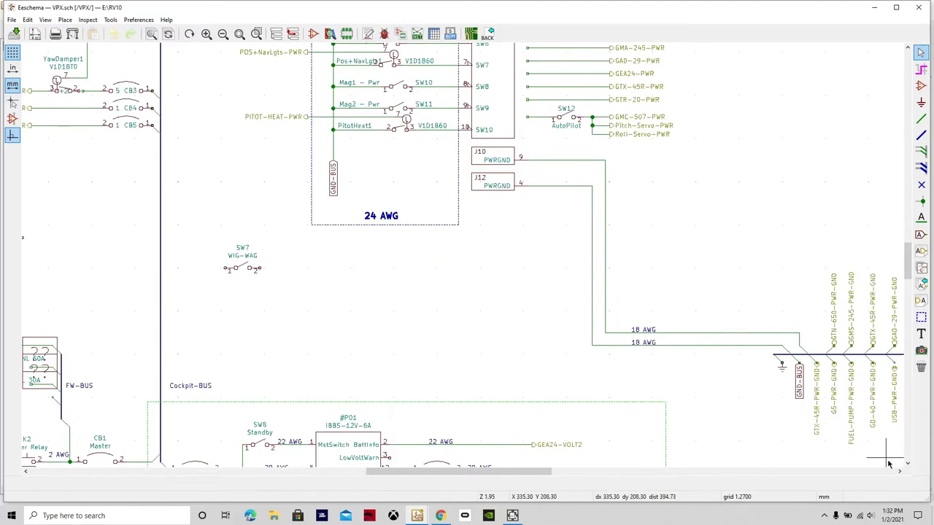
Wire pin 1 of switch SW6 down to the GND-BUS label.
{"action": "left_click_drag", "start_coordinate": [910, 467], "coordinate": [908, 465]}
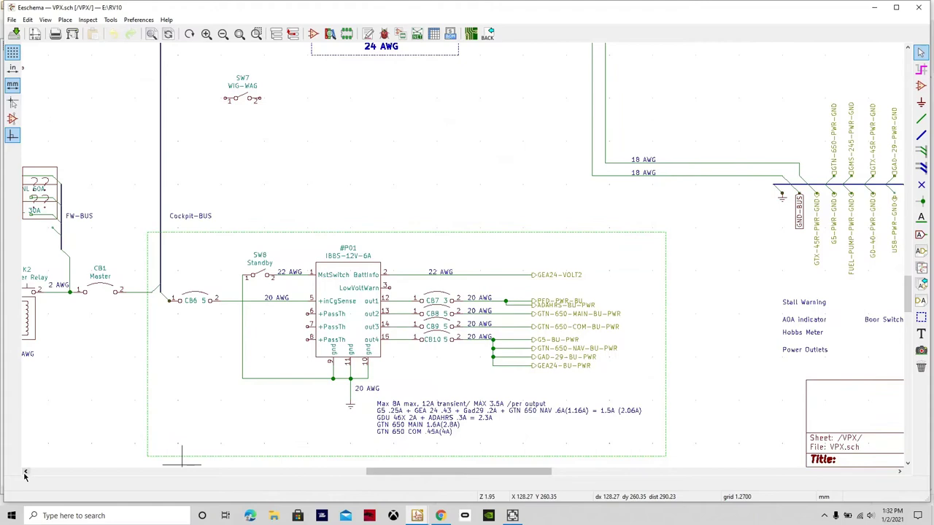
{"action": "left_click_drag", "start_coordinate": [25, 473], "coordinate": [25, 473]}
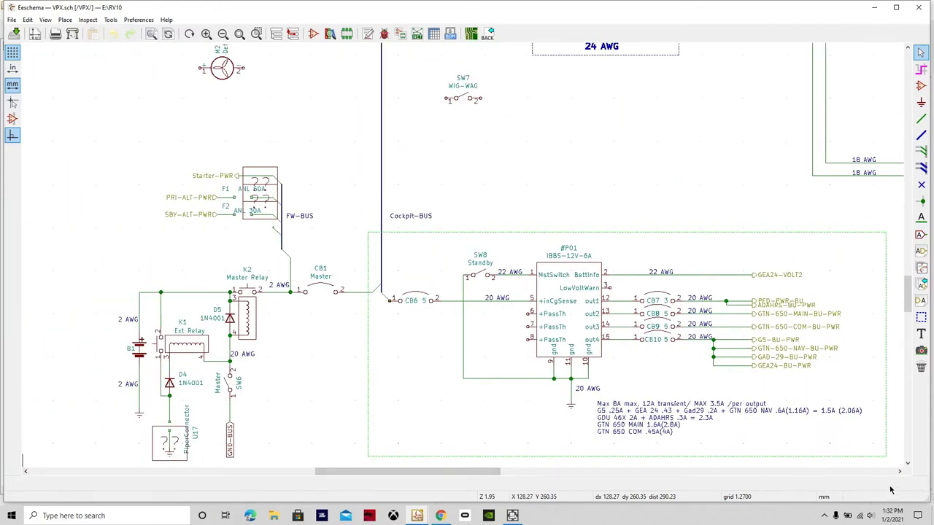
{"action": "left_click", "coordinate": [907, 462]}
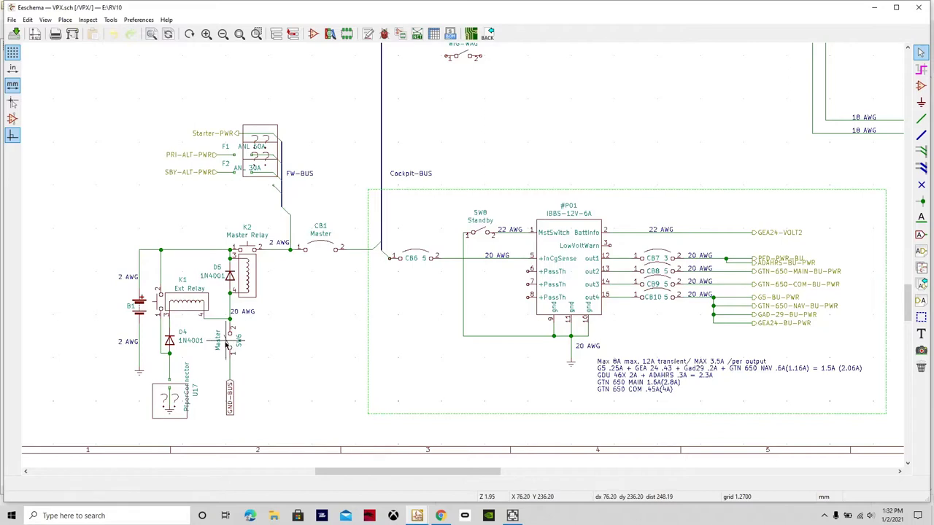
{"action": "left_click", "coordinate": [228, 351]}
{"action": "left_click", "coordinate": [233, 381]}
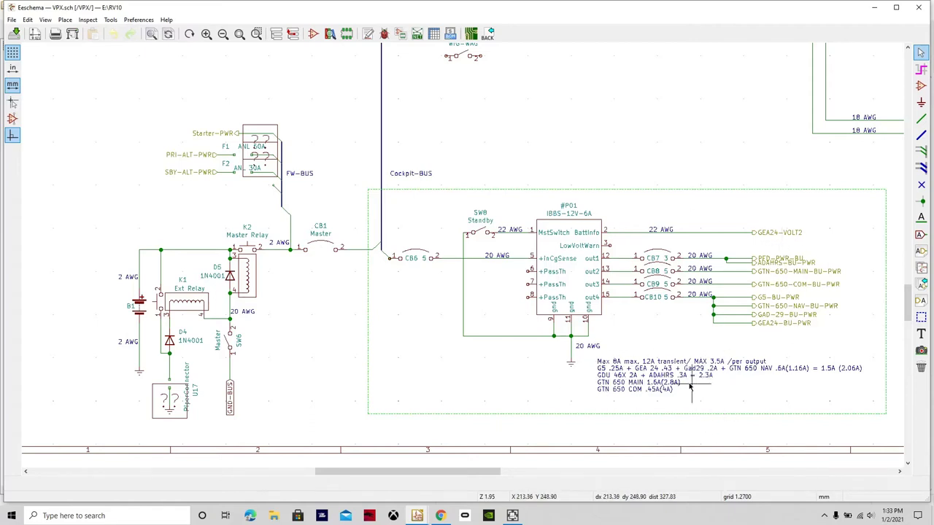
Set the Pos+NavLgts switch beside its wire in the 24 AWG box, then view the fuel pump relays.
{"action": "scroll", "coordinate": [807, 198], "scroll_direction": "down", "scroll_amount": 1}
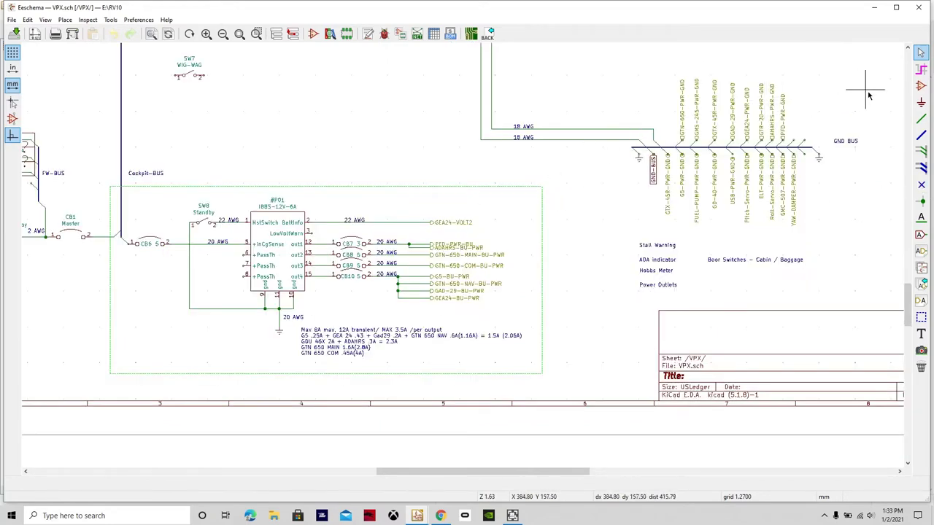
{"action": "left_click", "coordinate": [908, 49]}
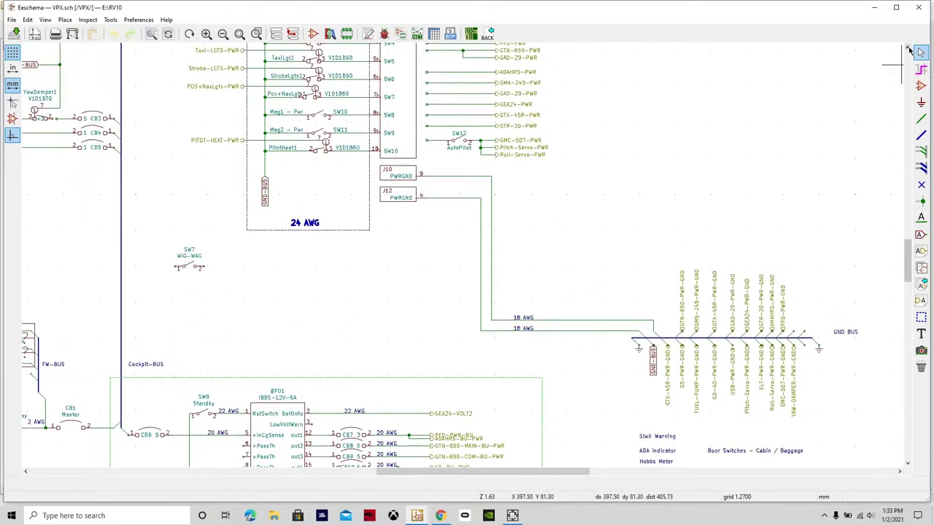
{"action": "left_click", "coordinate": [908, 48]}
{"action": "left_click", "coordinate": [908, 48]}
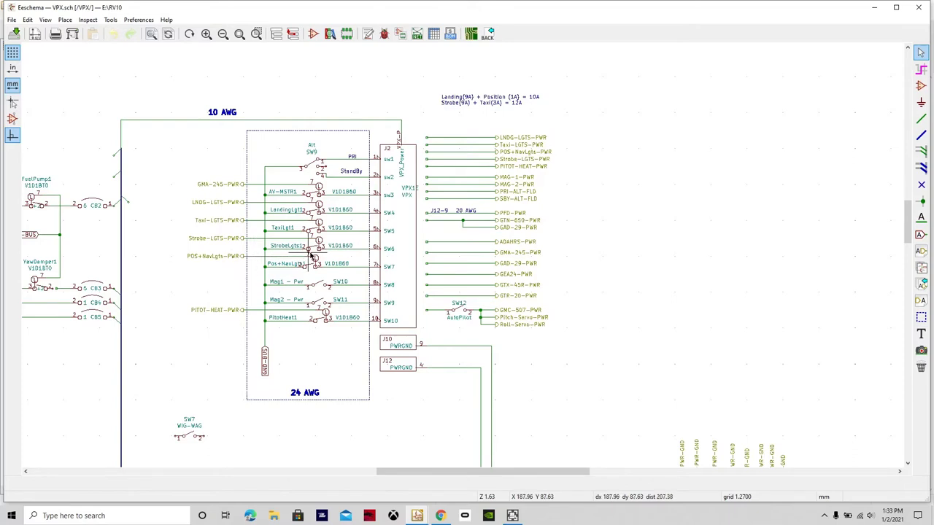
{"action": "left_click", "coordinate": [310, 257]}
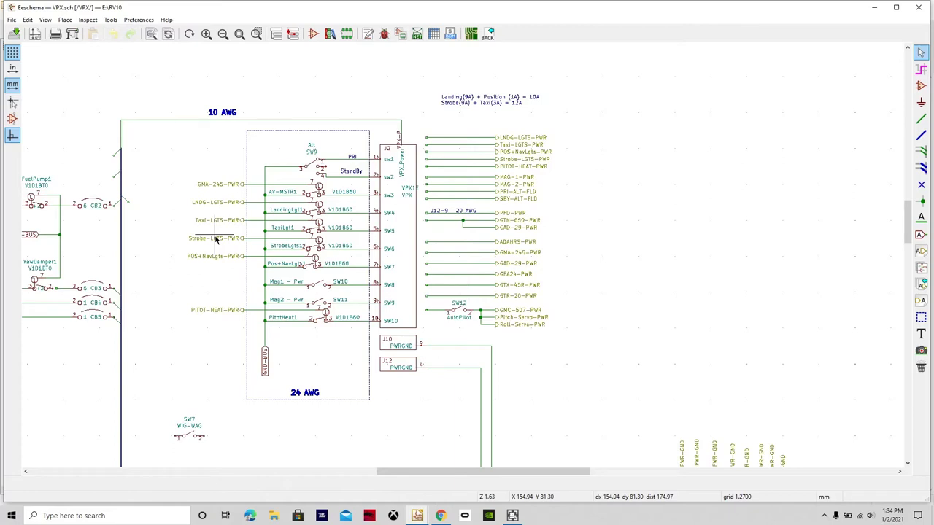
{"action": "left_click", "coordinate": [26, 472]}
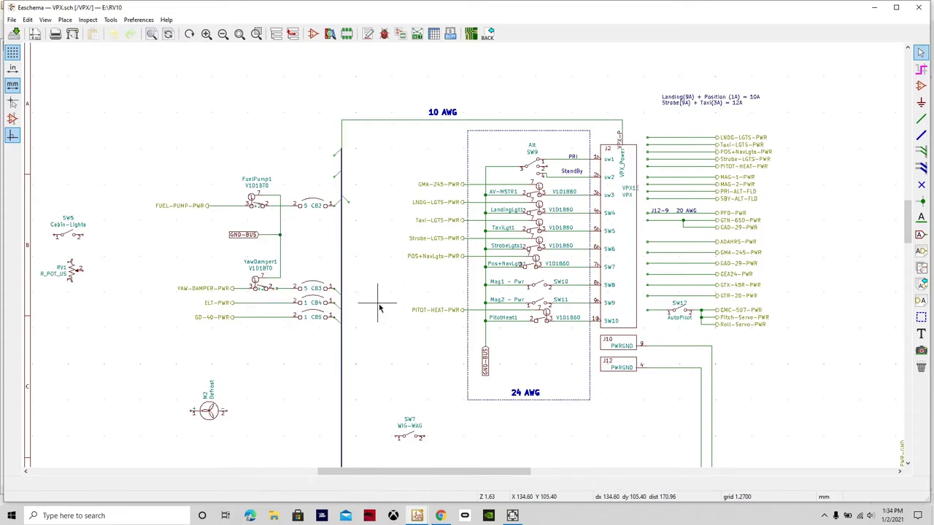
{"action": "scroll", "coordinate": [400, 317], "scroll_direction": "down", "scroll_amount": 1}
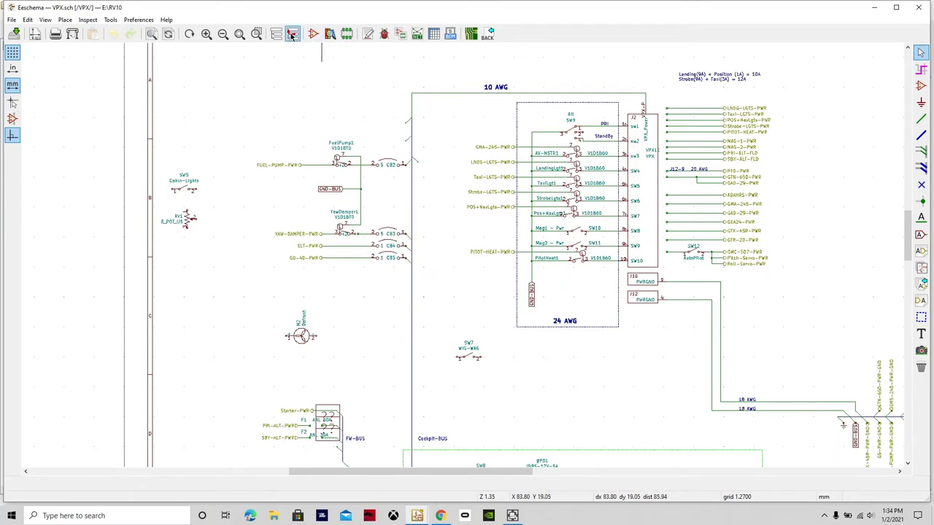
Return to the root sheet and enter the display sub-sheet.
{"action": "left_click", "coordinate": [291, 35]}
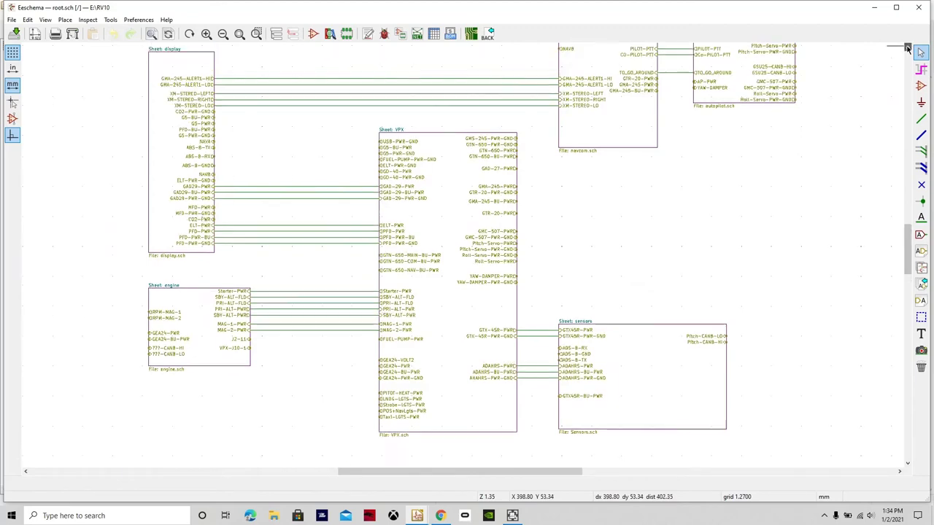
{"action": "scroll", "coordinate": [907, 51], "scroll_direction": "up", "scroll_amount": 4}
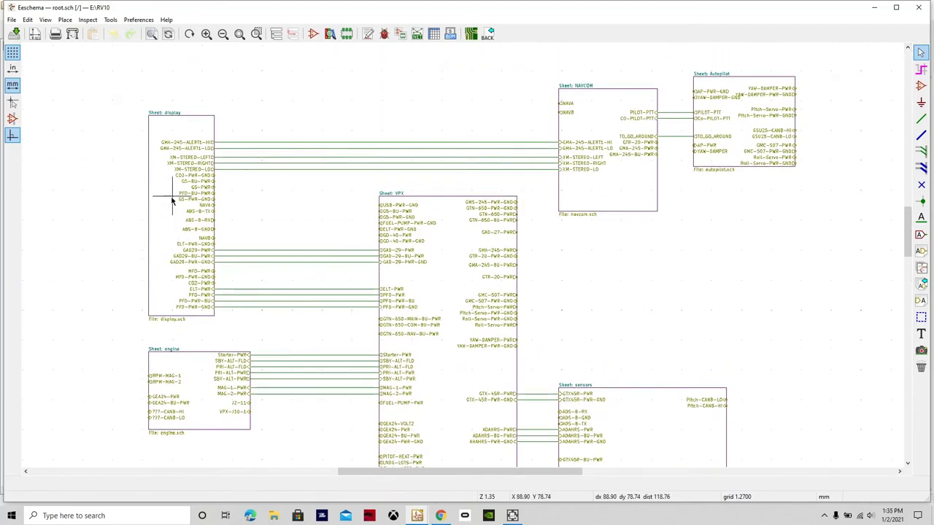
{"action": "double_click", "coordinate": [180, 200]}
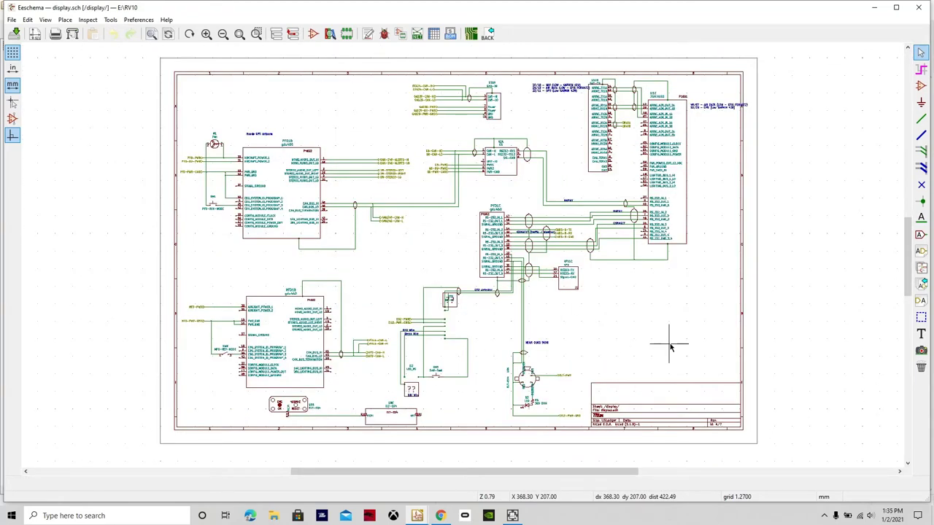
Review the whole display sheet, then launch the Symbol Library Editor.
{"action": "scroll", "coordinate": [669, 347], "scroll_direction": "up", "scroll_amount": 1}
{"action": "scroll", "coordinate": [462, 253], "scroll_direction": "up", "scroll_amount": 1}
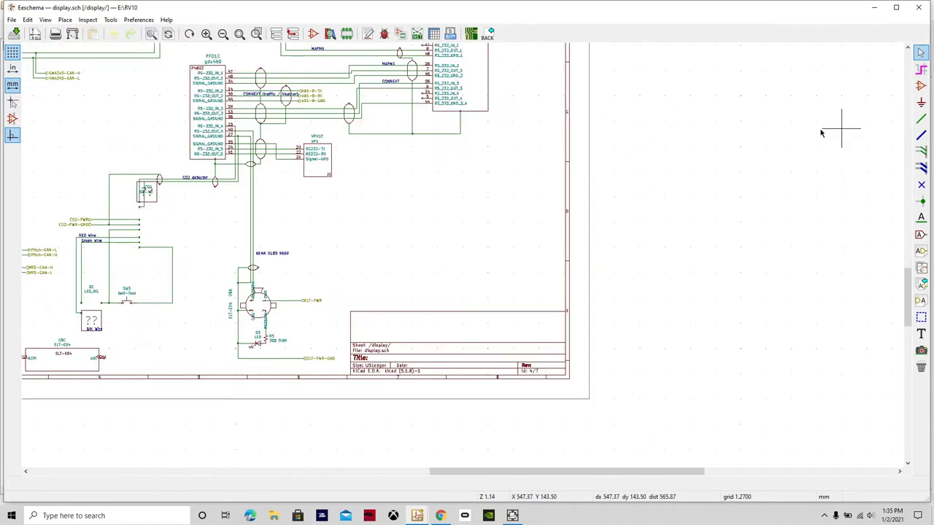
{"action": "left_click", "coordinate": [908, 48]}
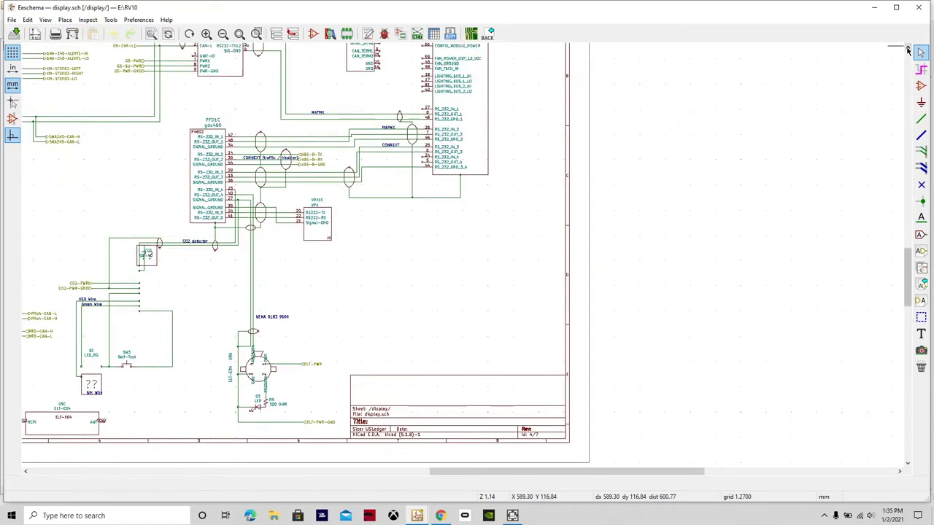
{"action": "left_click", "coordinate": [907, 48]}
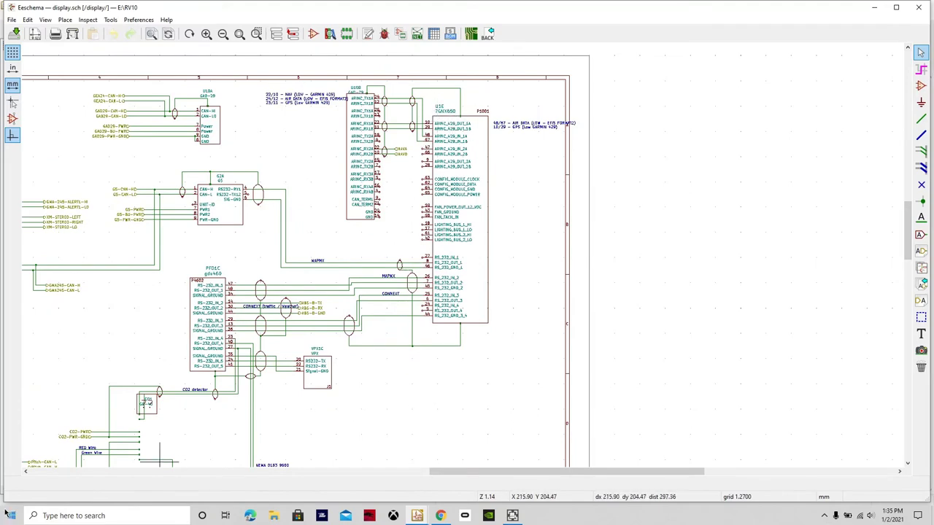
{"action": "left_click", "coordinate": [25, 472]}
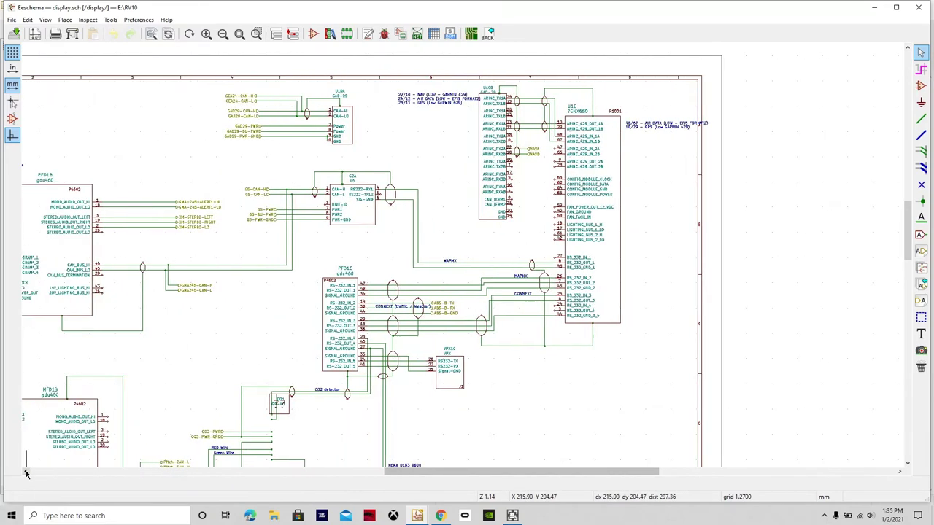
{"action": "left_click", "coordinate": [25, 471]}
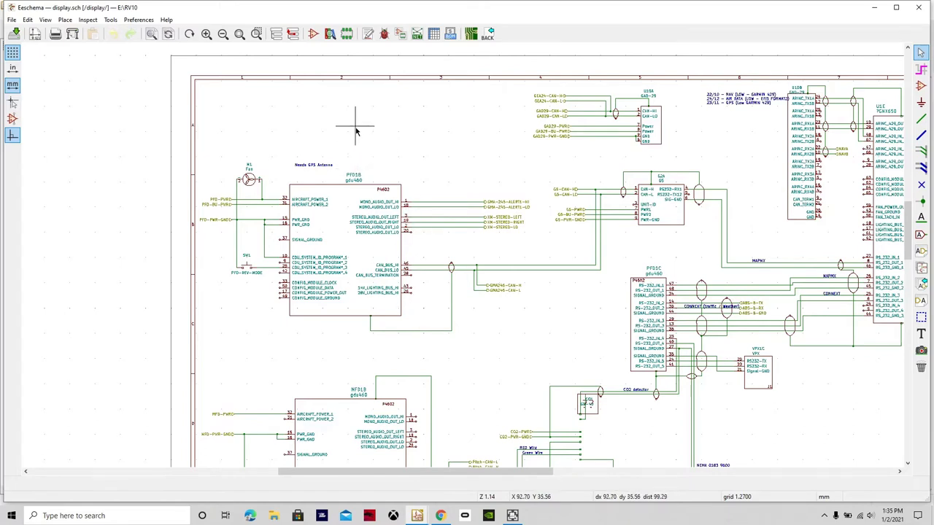
{"action": "left_click", "coordinate": [313, 35]}
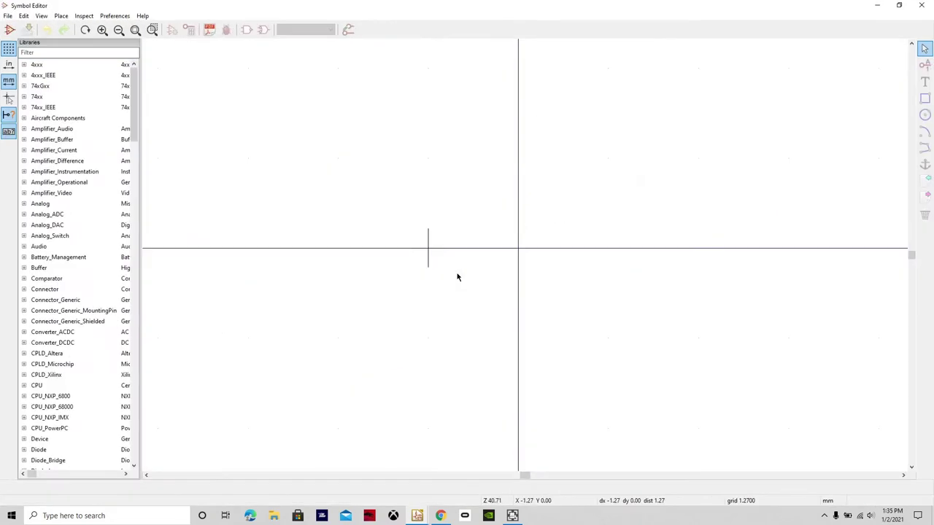
In Aircraft Components, view AudioJack, then GAD-29 and its Unit B pins.
{"action": "left_click", "coordinate": [24, 119]}
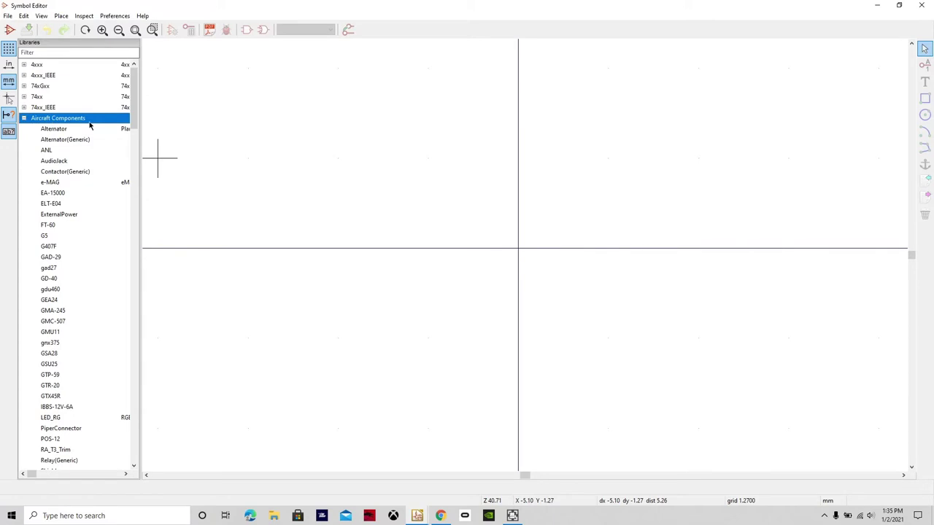
{"action": "double_click", "coordinate": [64, 161]}
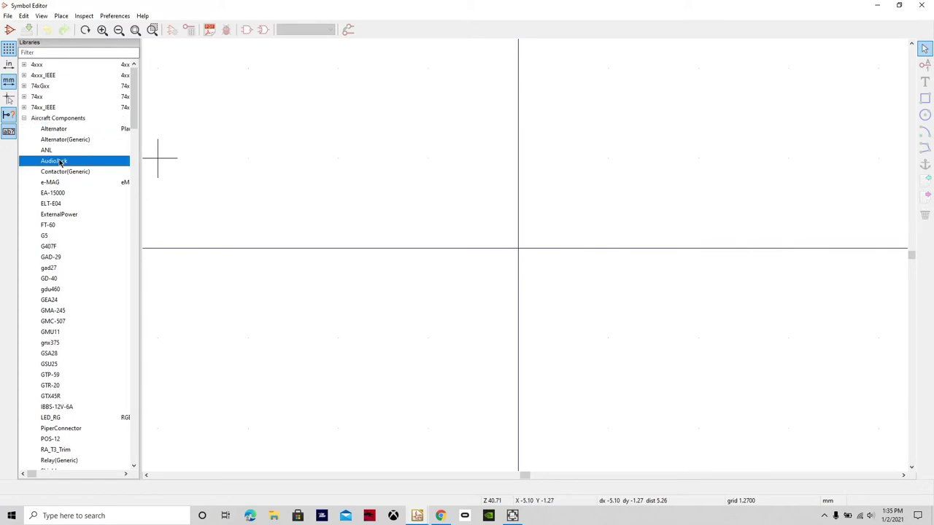
{"action": "scroll", "coordinate": [524, 256], "scroll_direction": "down", "scroll_amount": 2}
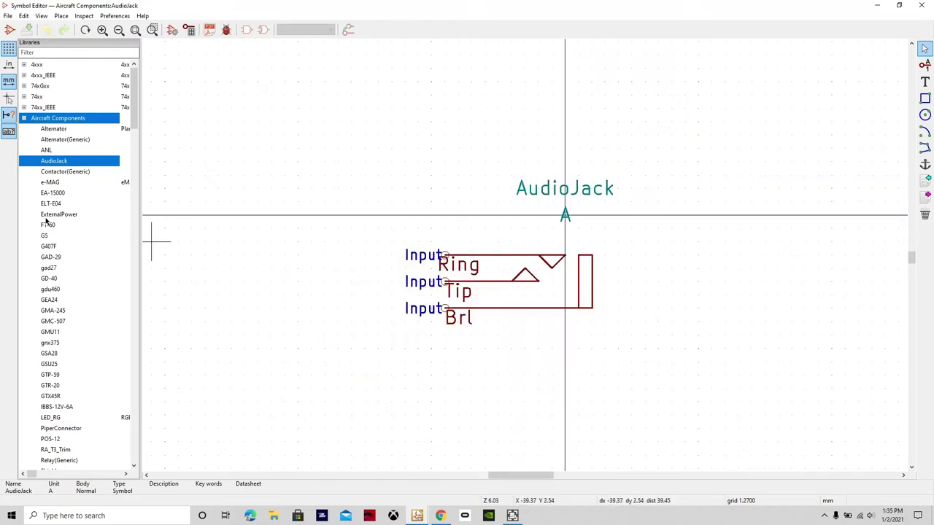
{"action": "double_click", "coordinate": [50, 256]}
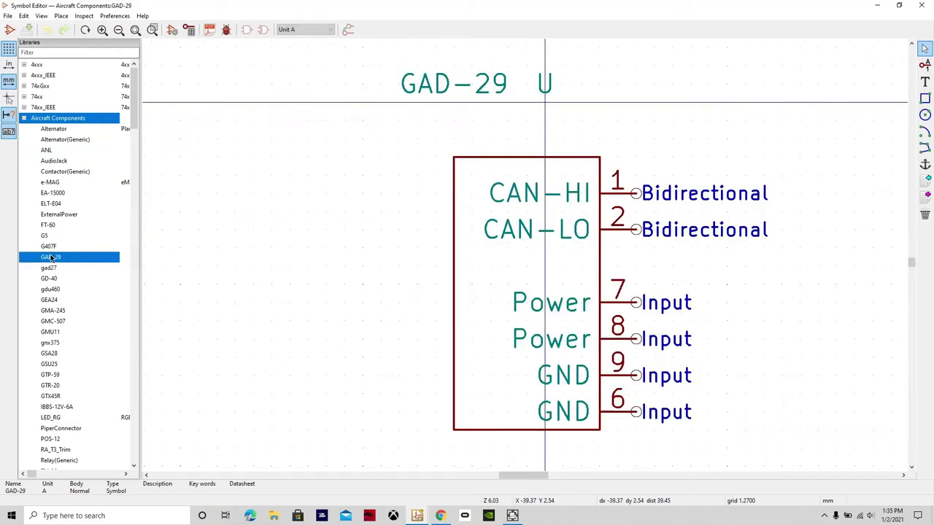
{"action": "left_click", "coordinate": [332, 30]}
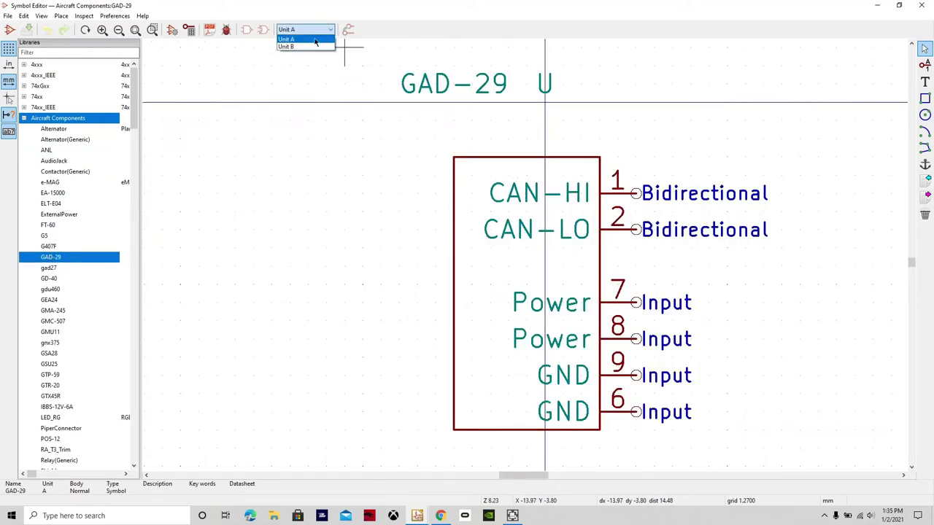
{"action": "left_click", "coordinate": [292, 44]}
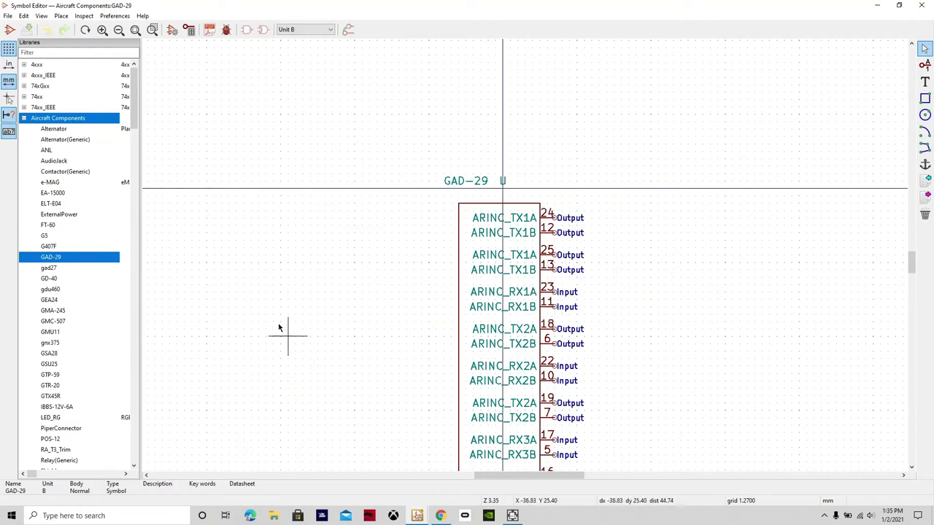
View GD-40 and GMU11, then GTX45R's Unit B and back to Unit A.
{"action": "double_click", "coordinate": [48, 278]}
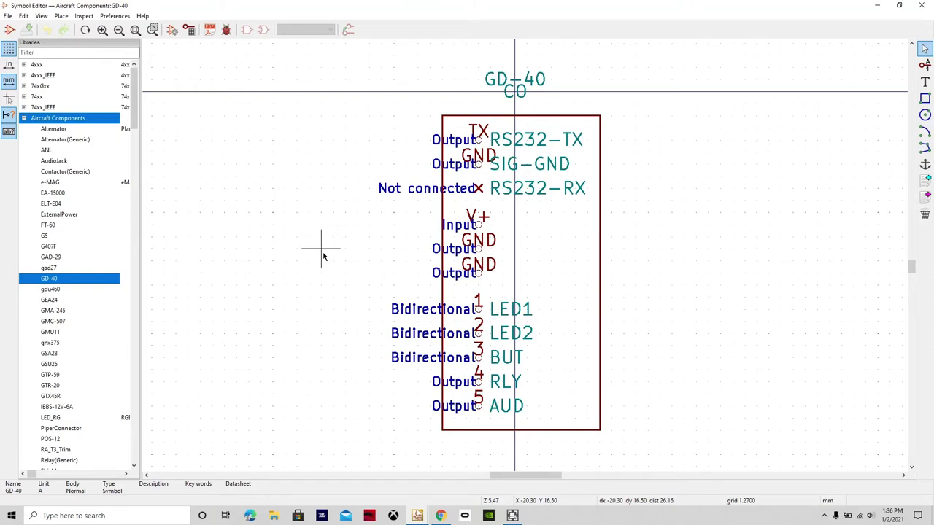
{"action": "double_click", "coordinate": [67, 335]}
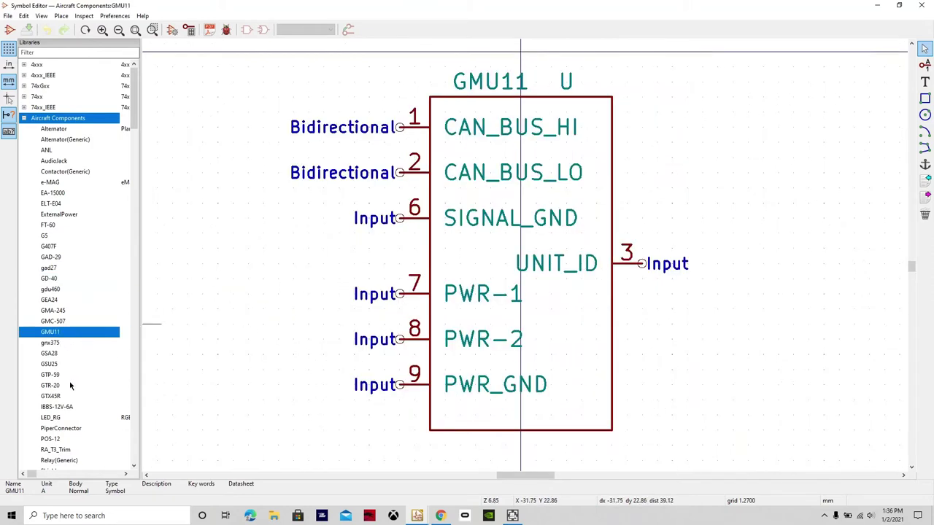
{"action": "scroll", "coordinate": [71, 387], "scroll_direction": "down", "scroll_amount": 1}
{"action": "double_click", "coordinate": [56, 364]}
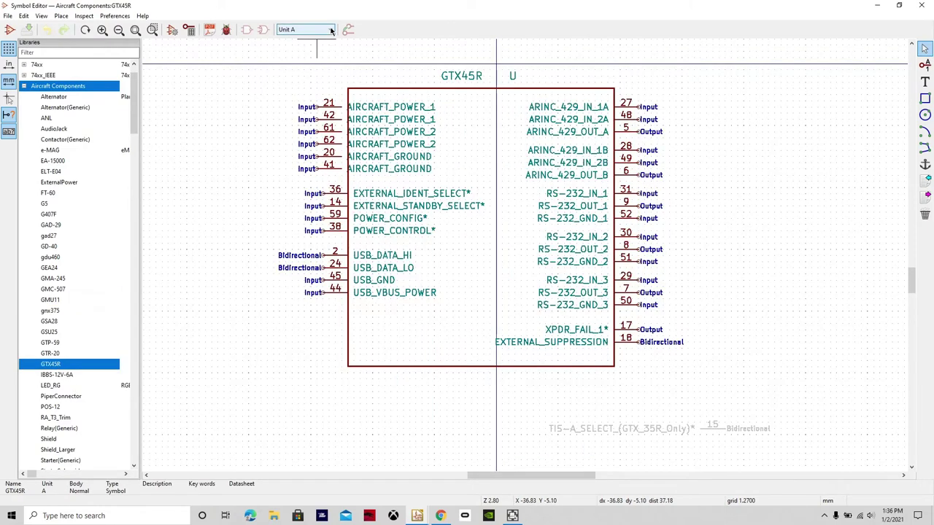
{"action": "left_click", "coordinate": [315, 31]}
{"action": "left_click", "coordinate": [310, 49]}
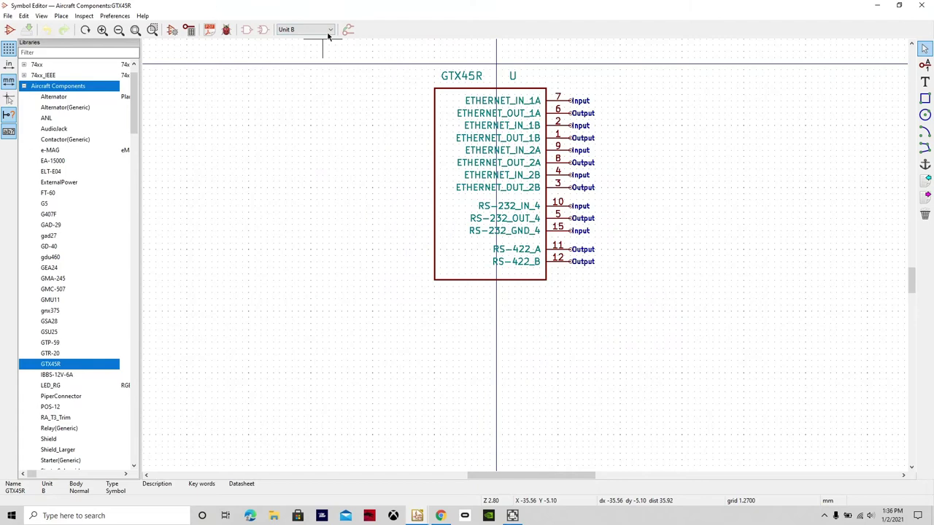
{"action": "left_click", "coordinate": [307, 29]}
{"action": "left_click", "coordinate": [306, 39]}
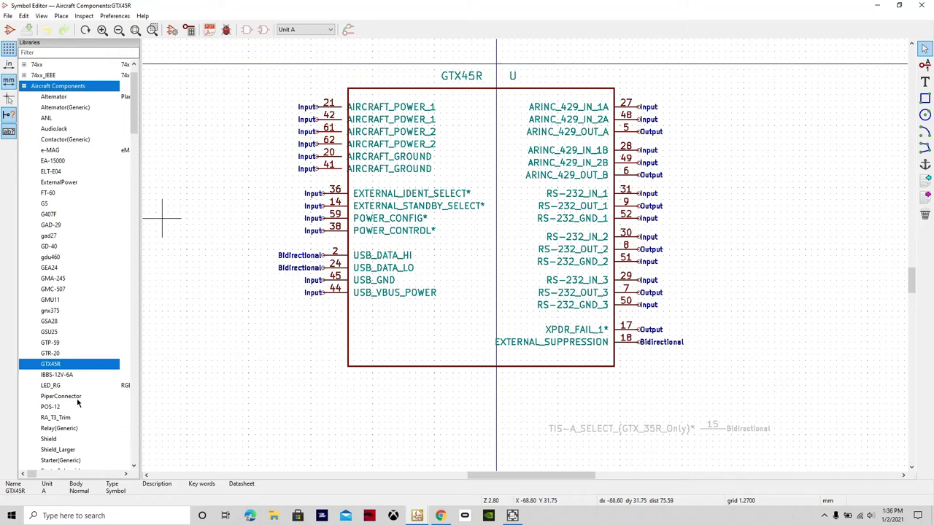
{"action": "scroll", "coordinate": [78, 401], "scroll_direction": "down", "scroll_amount": 1}
{"action": "scroll", "coordinate": [83, 414], "scroll_direction": "down", "scroll_amount": 2}
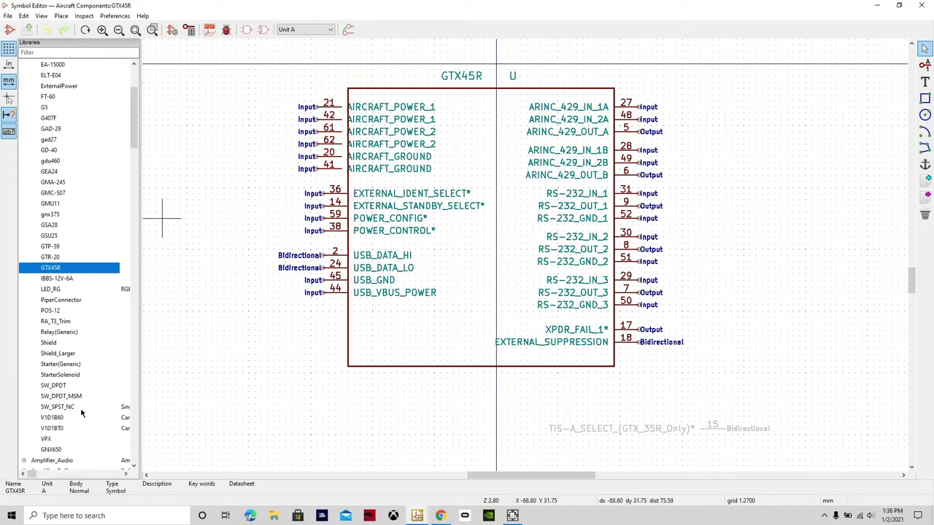
Open GNX650 and step through Units B, C and D to Unit E.
{"action": "left_click", "coordinate": [56, 451]}
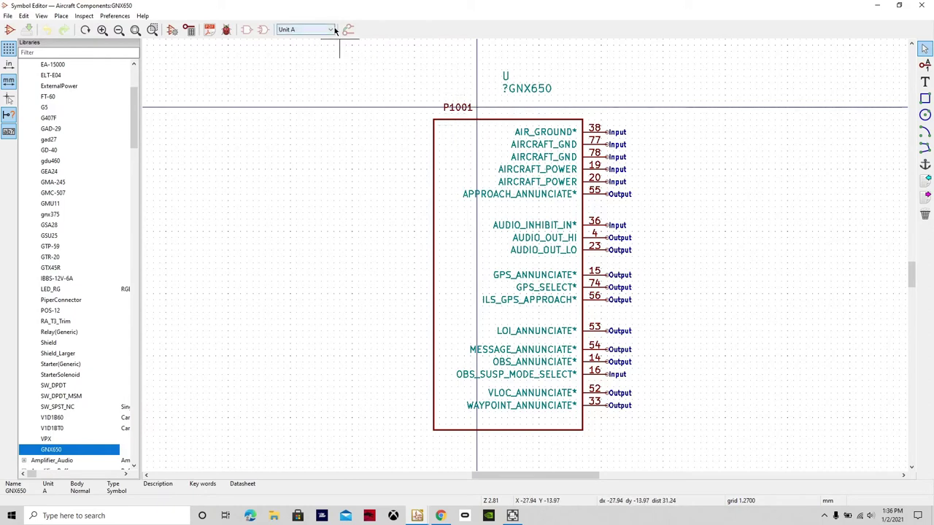
{"action": "left_click", "coordinate": [305, 29]}
{"action": "left_click", "coordinate": [304, 51]}
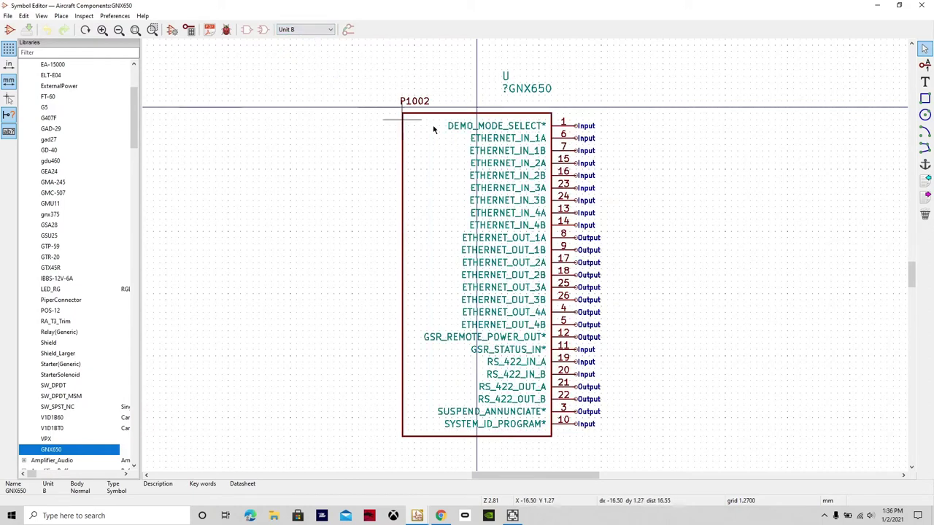
{"action": "left_click", "coordinate": [330, 33]}
{"action": "left_click", "coordinate": [305, 52]}
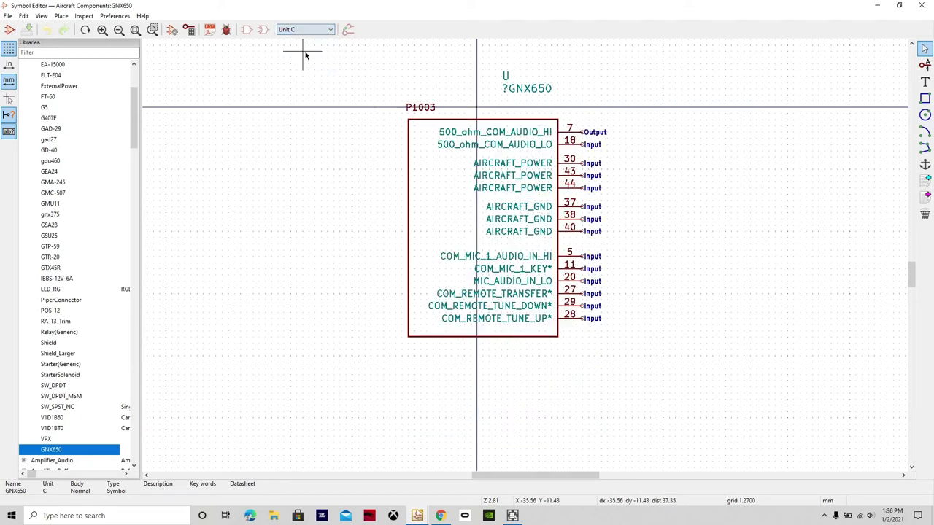
{"action": "left_click", "coordinate": [321, 29]}
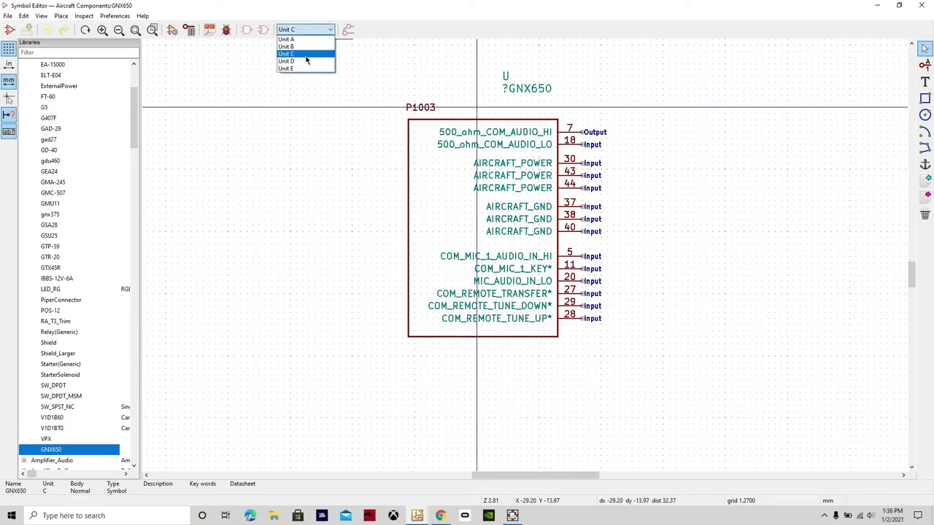
{"action": "left_click", "coordinate": [307, 62]}
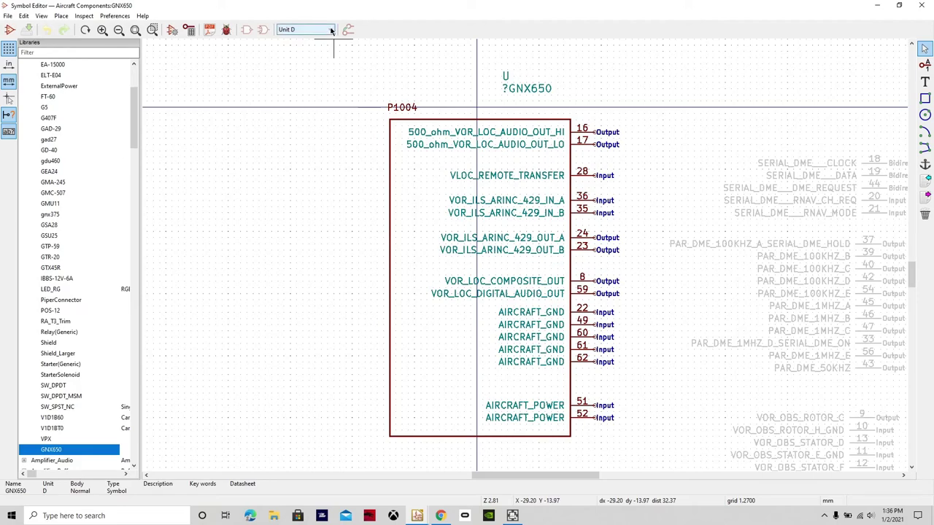
{"action": "left_click", "coordinate": [310, 30]}
{"action": "left_click", "coordinate": [305, 68]}
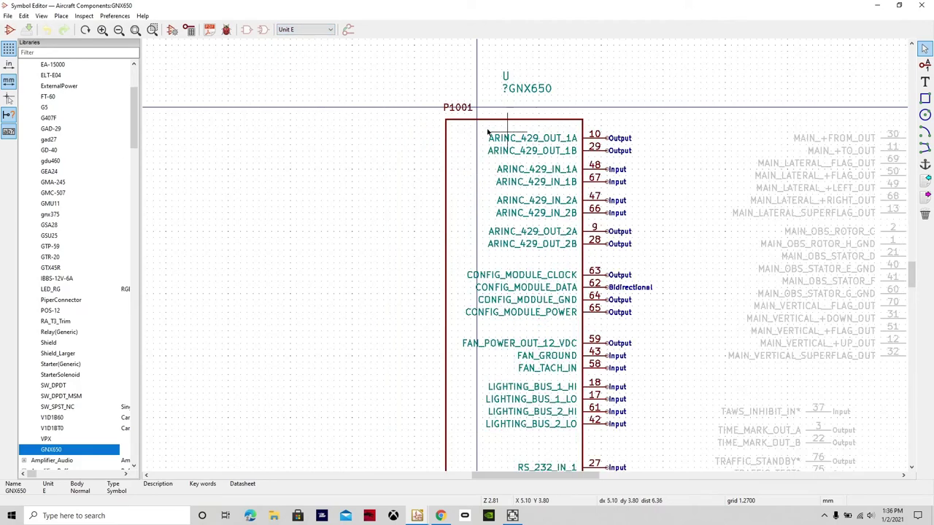
{"action": "scroll", "coordinate": [569, 241], "scroll_direction": "down", "scroll_amount": 1}
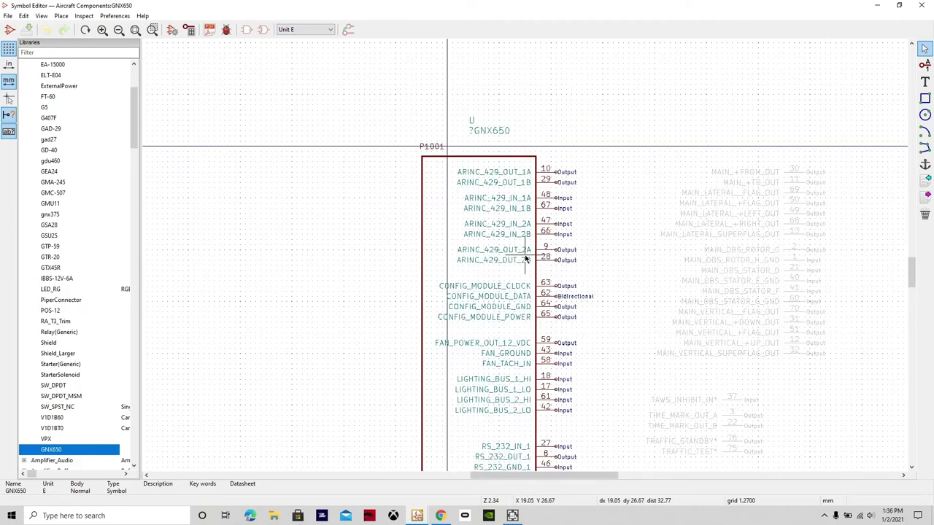
{"action": "scroll", "coordinate": [524, 259], "scroll_direction": "up", "scroll_amount": 1}
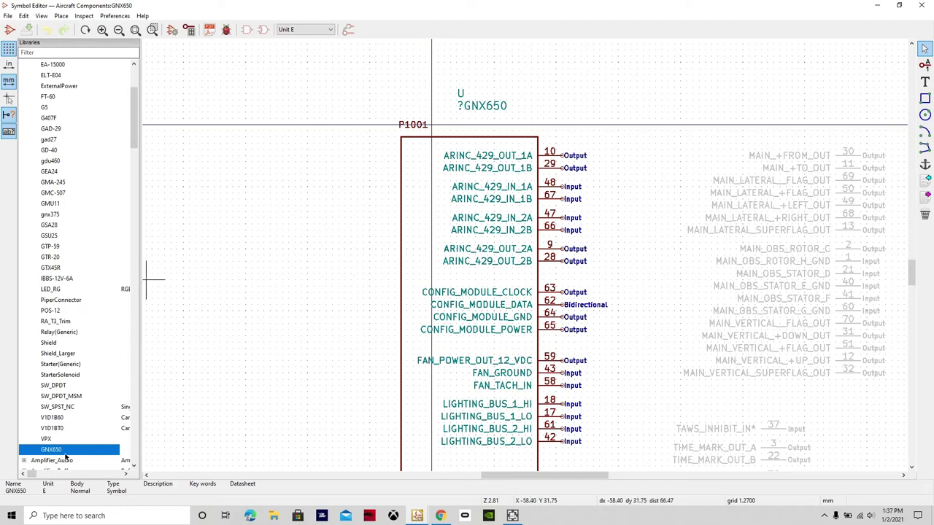
Open the VPX symbol and view its Unit B and Unit C pins.
{"action": "double_click", "coordinate": [43, 439]}
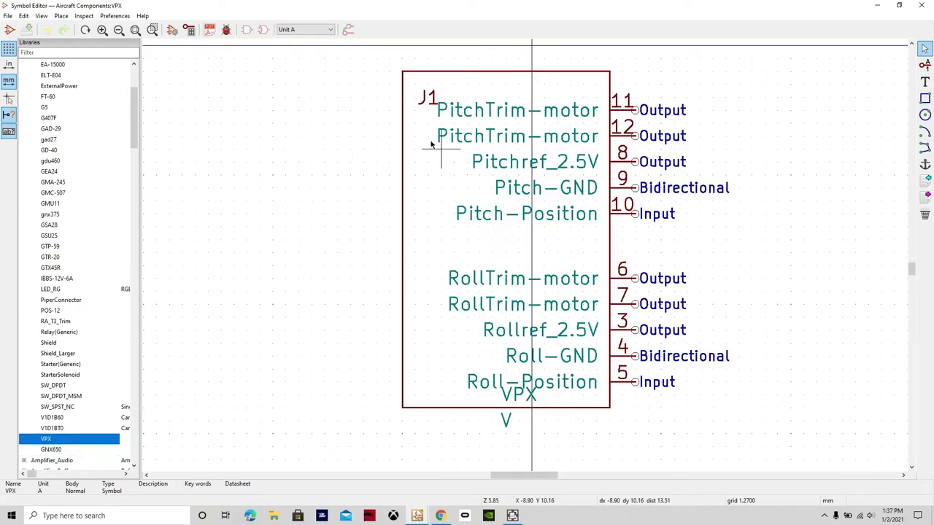
{"action": "left_click", "coordinate": [329, 31]}
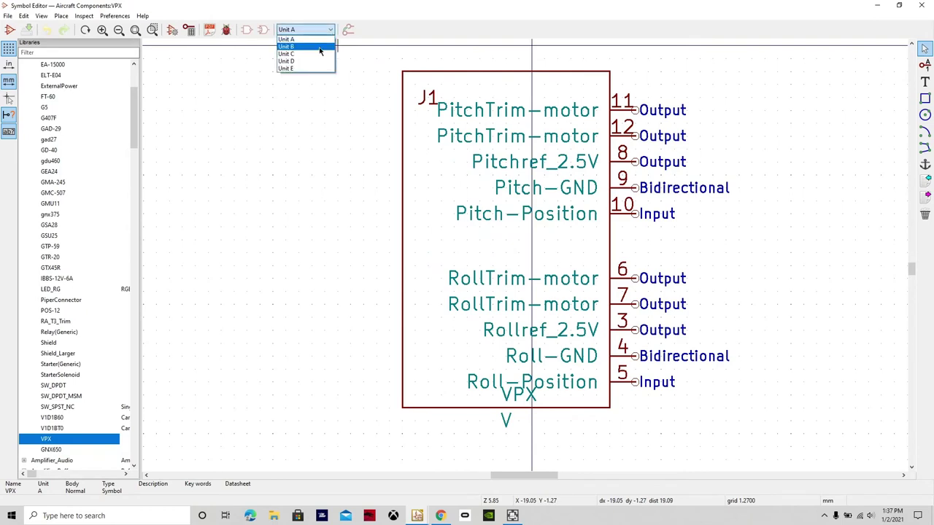
{"action": "left_click", "coordinate": [319, 48]}
{"action": "left_click", "coordinate": [323, 30]}
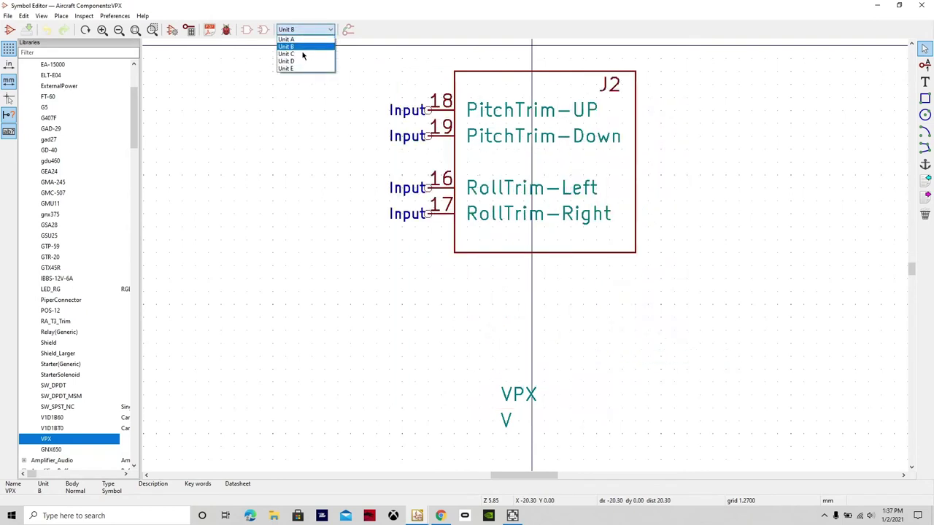
{"action": "left_click", "coordinate": [302, 57]}
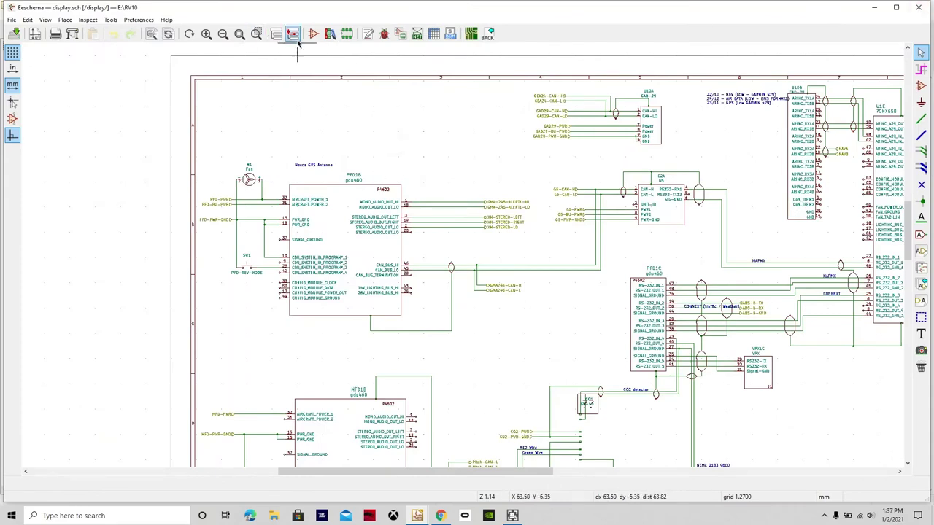
Go up to root, enter the Autopilot sub-sheet and pan over its stick wiring.
{"action": "left_click", "coordinate": [293, 37]}
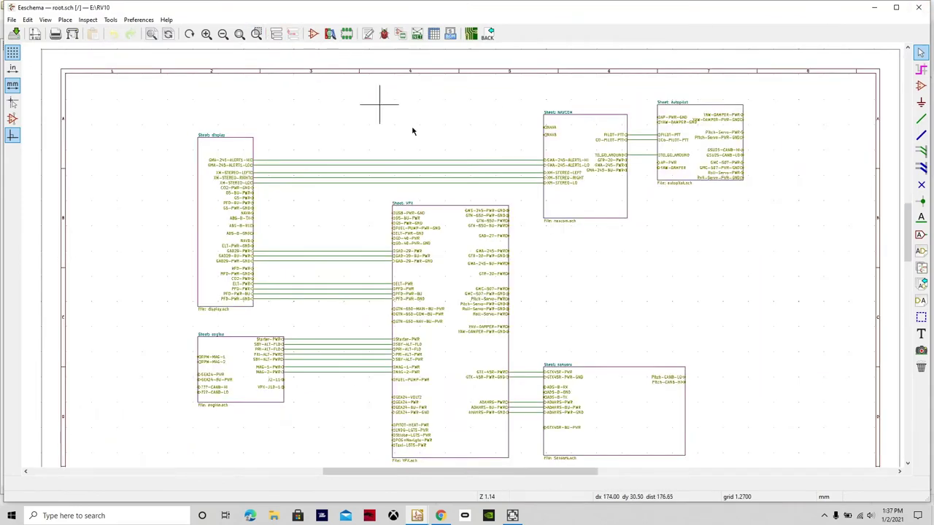
{"action": "double_click", "coordinate": [679, 147]}
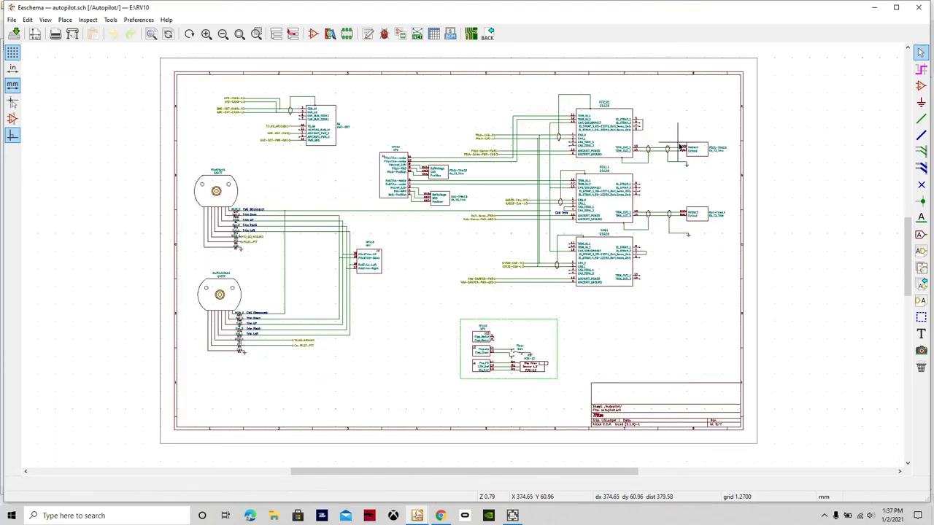
{"action": "scroll", "coordinate": [463, 256], "scroll_direction": "up", "scroll_amount": 4}
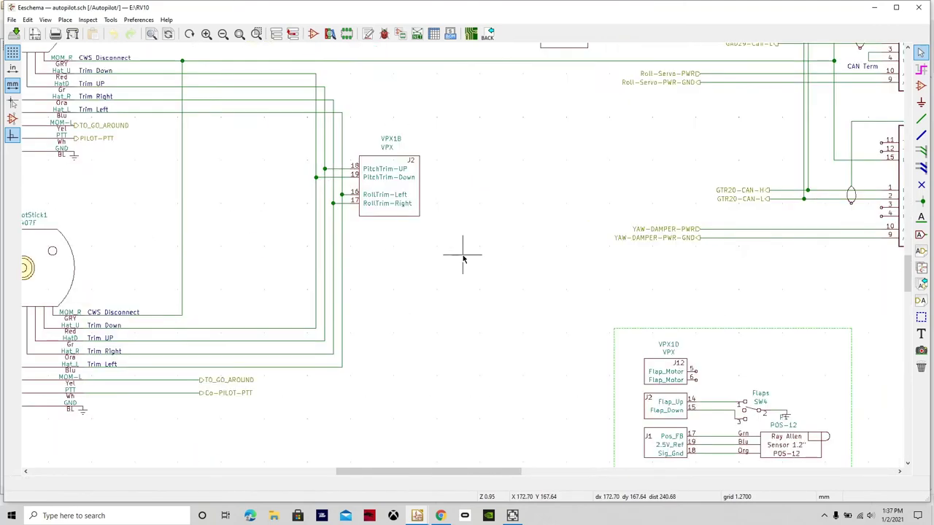
{"action": "scroll", "coordinate": [463, 256], "scroll_direction": "down", "scroll_amount": 1}
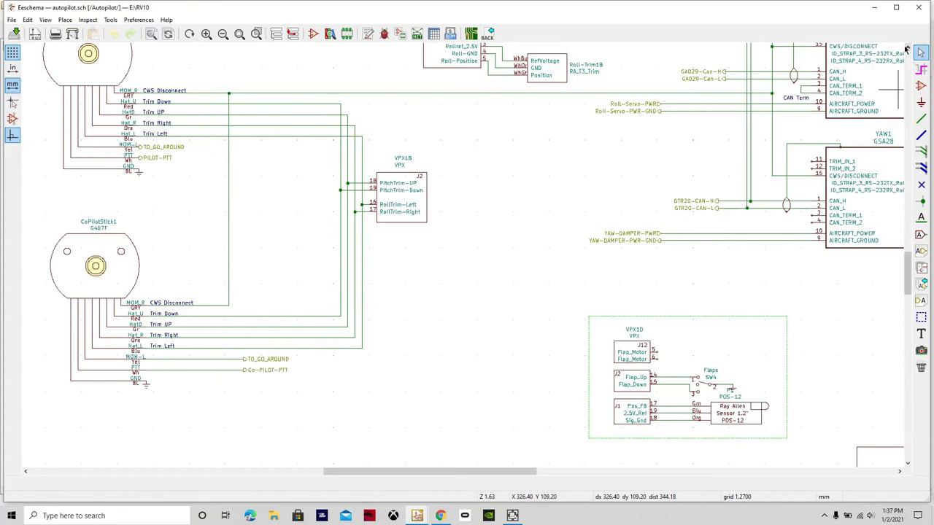
{"action": "left_click", "coordinate": [908, 48]}
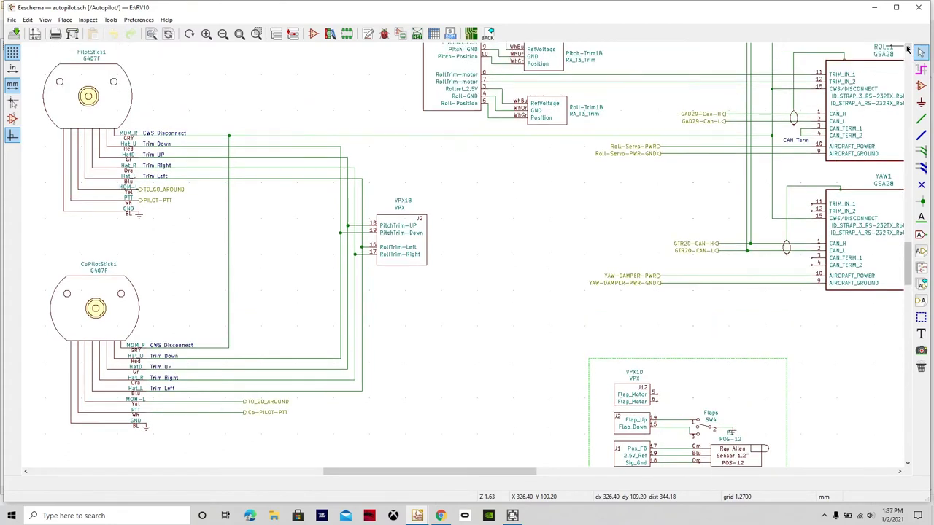
{"action": "left_click", "coordinate": [907, 48]}
{"action": "left_click", "coordinate": [908, 48]}
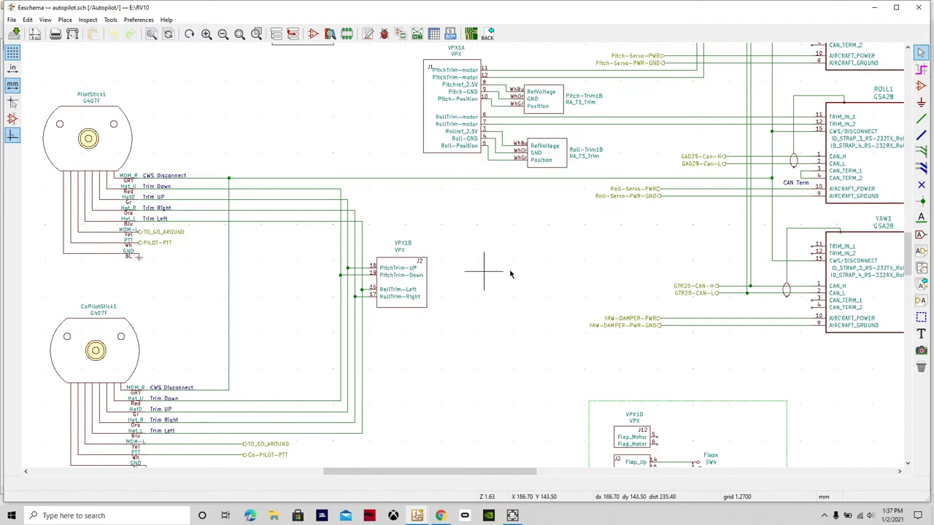
{"action": "left_click", "coordinate": [908, 49]}
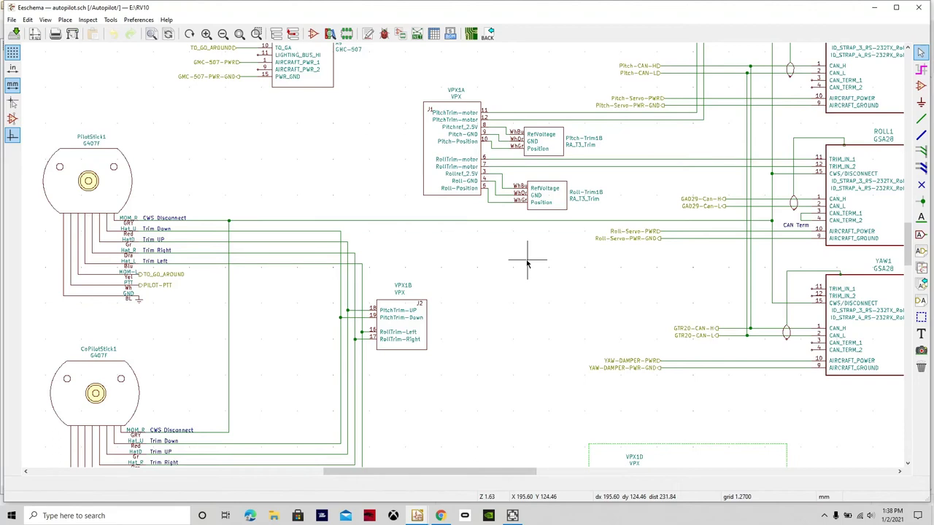
Finish panning the Autopilot sheet, return to root and scroll to its lower sheet blocks.
{"action": "scroll", "coordinate": [511, 299], "scroll_direction": "down", "scroll_amount": 5}
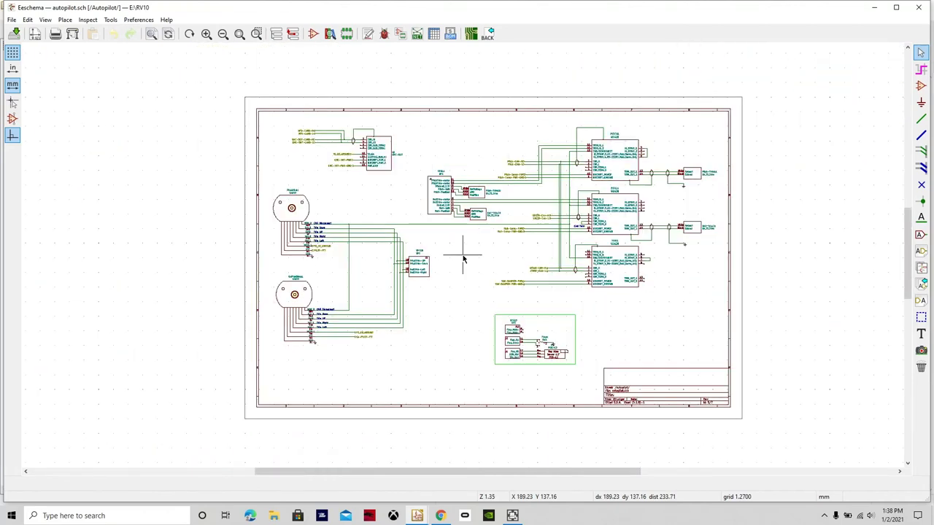
{"action": "scroll", "coordinate": [467, 256], "scroll_direction": "up", "scroll_amount": 5}
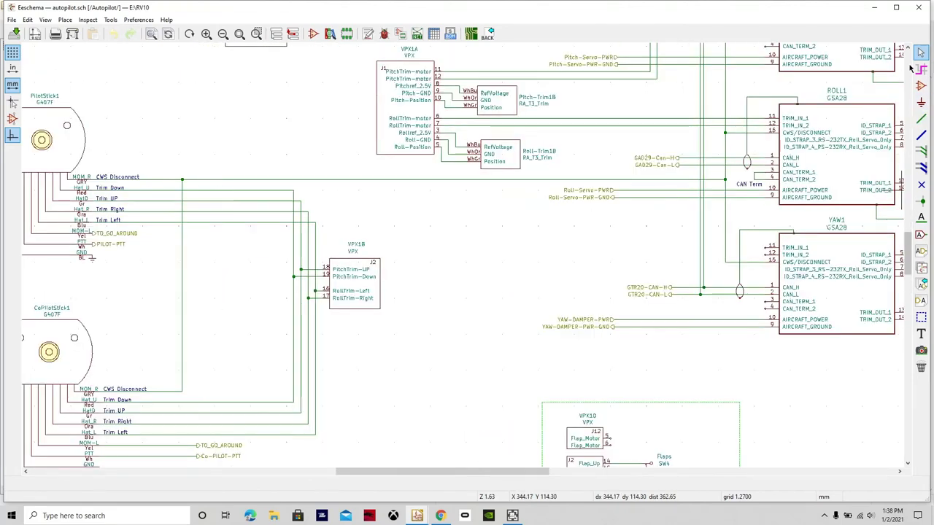
{"action": "left_click", "coordinate": [908, 49]}
{"action": "left_click", "coordinate": [908, 49]}
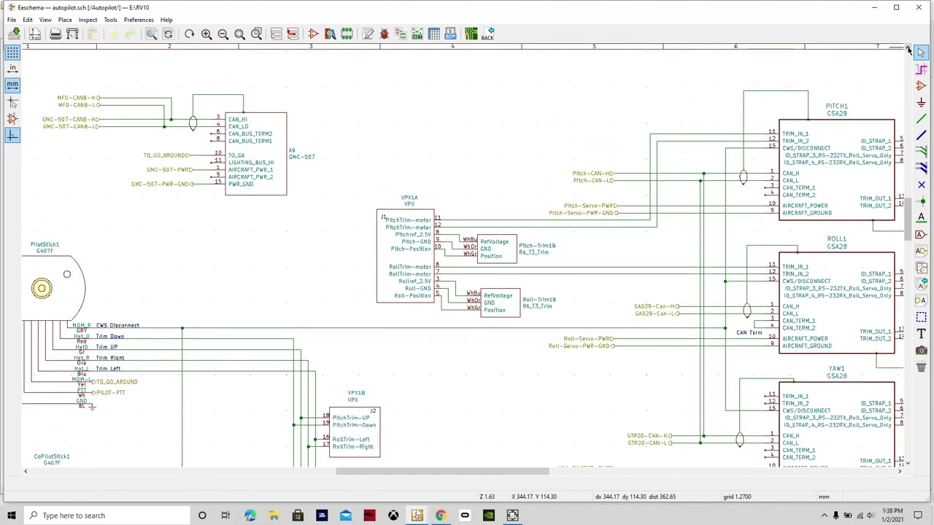
{"action": "left_click", "coordinate": [25, 471]}
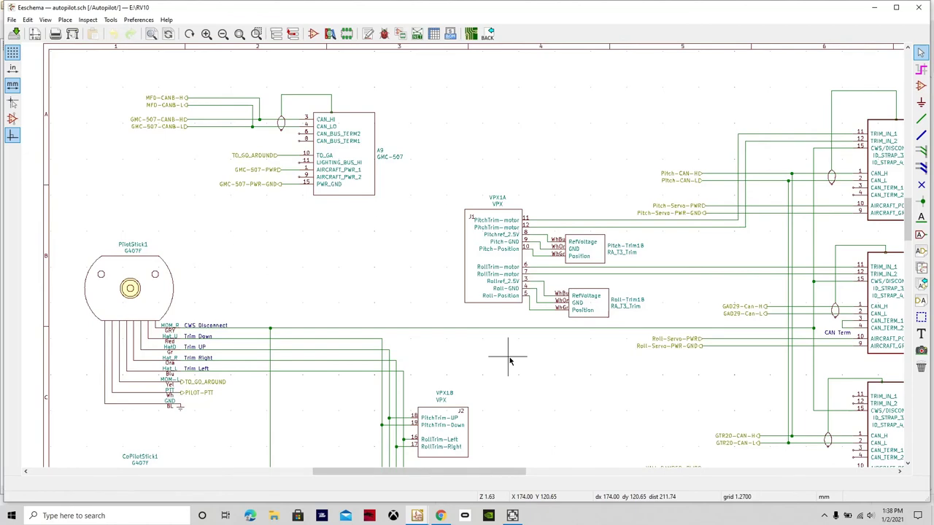
{"action": "scroll", "coordinate": [509, 361], "scroll_direction": "down", "scroll_amount": 1}
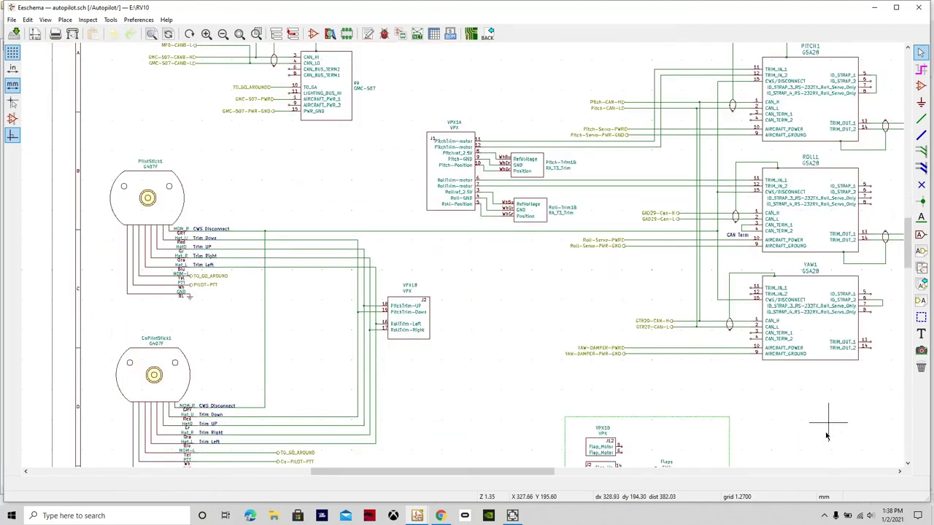
{"action": "scroll", "coordinate": [909, 465], "scroll_direction": "down", "scroll_amount": 2}
{"action": "scroll", "coordinate": [908, 464], "scroll_direction": "down", "scroll_amount": 2}
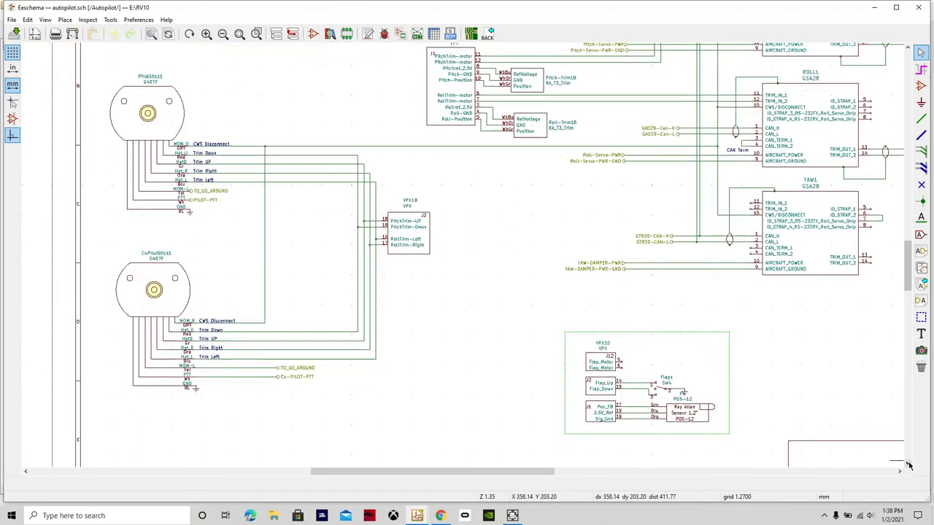
{"action": "scroll", "coordinate": [637, 377], "scroll_direction": "up", "scroll_amount": 1}
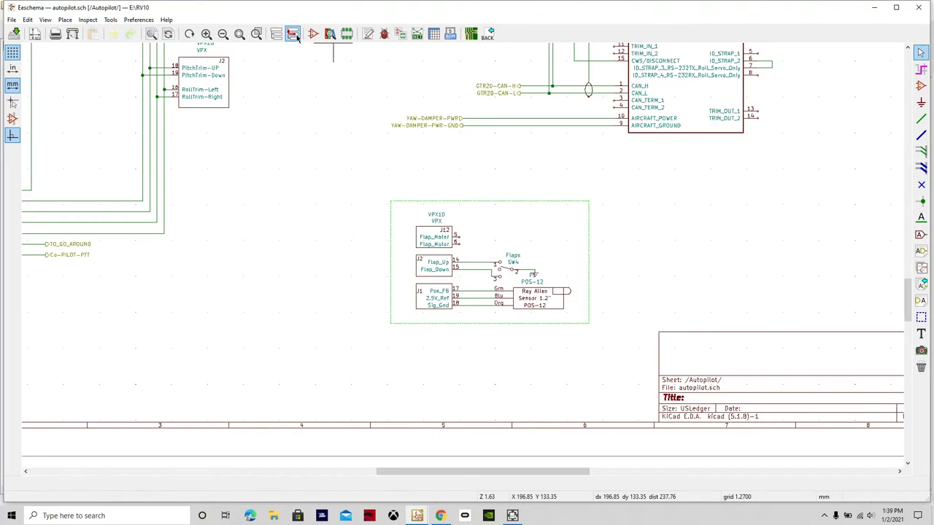
{"action": "left_click", "coordinate": [293, 35]}
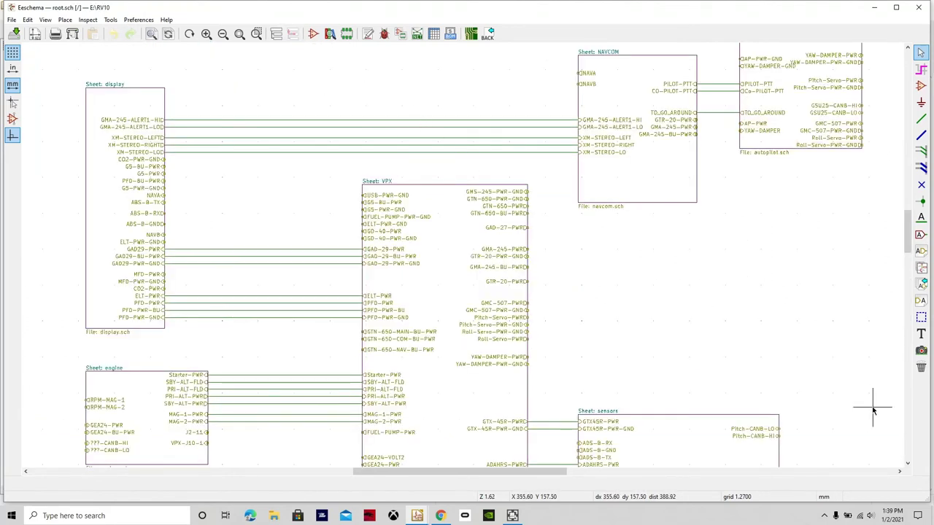
{"action": "left_click", "coordinate": [907, 462]}
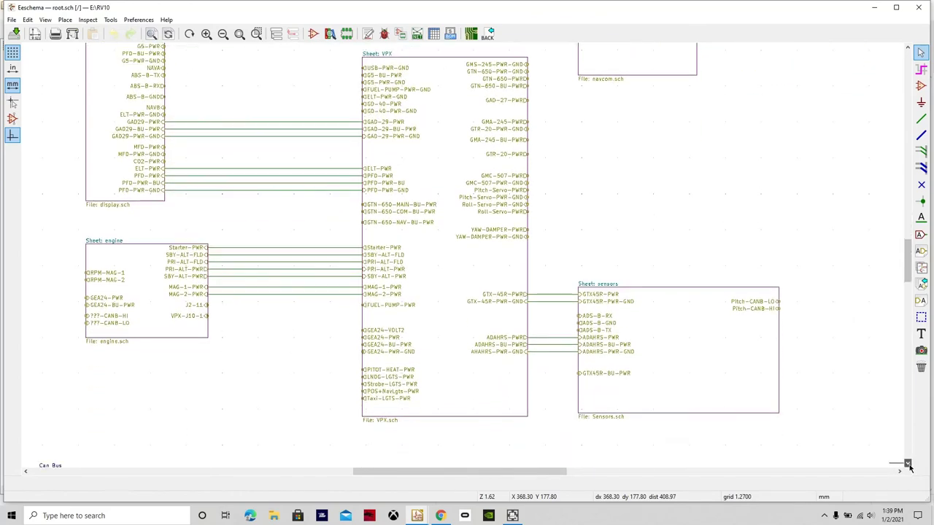
{"action": "left_click", "coordinate": [908, 462]}
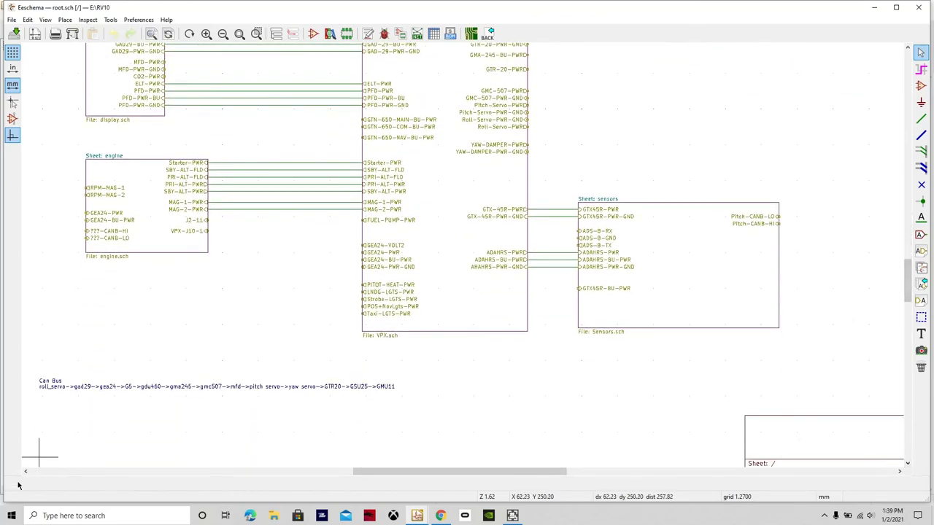
{"action": "left_click", "coordinate": [26, 471]}
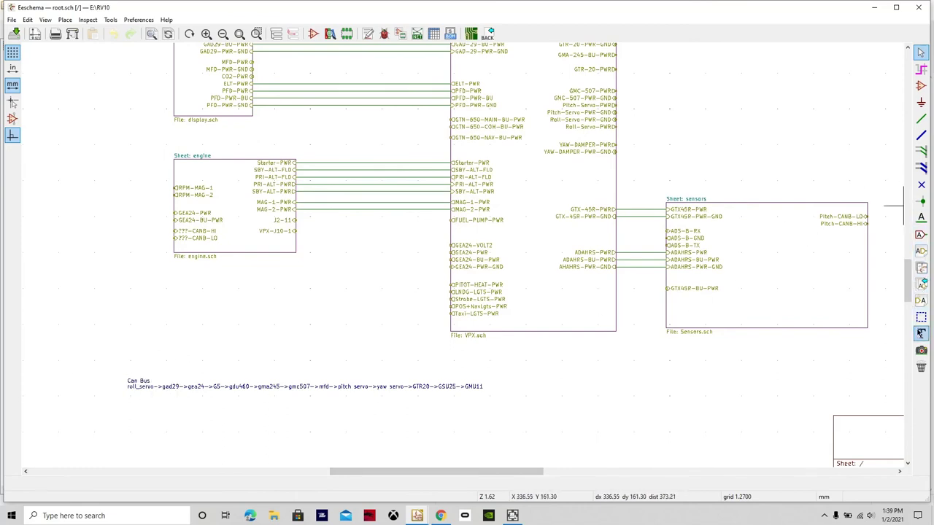
{"action": "left_click", "coordinate": [920, 334]}
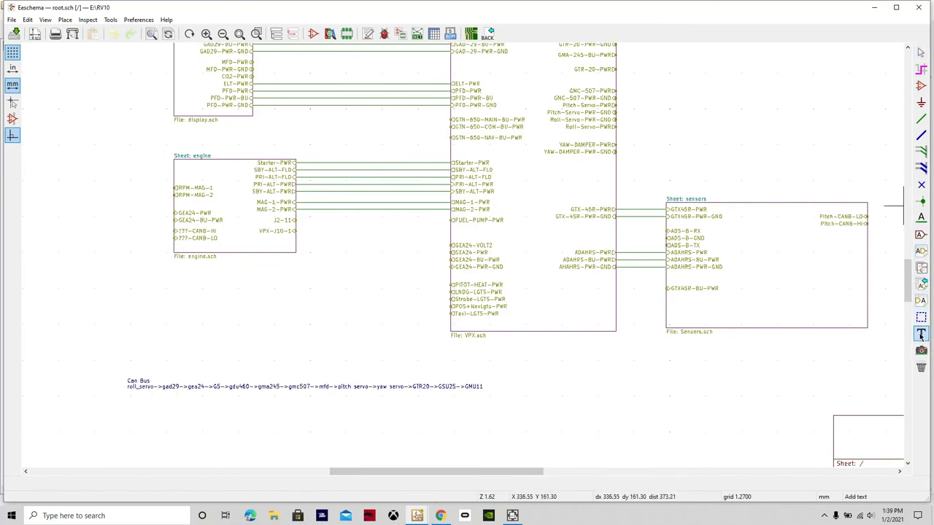
{"action": "left_click", "coordinate": [283, 335]}
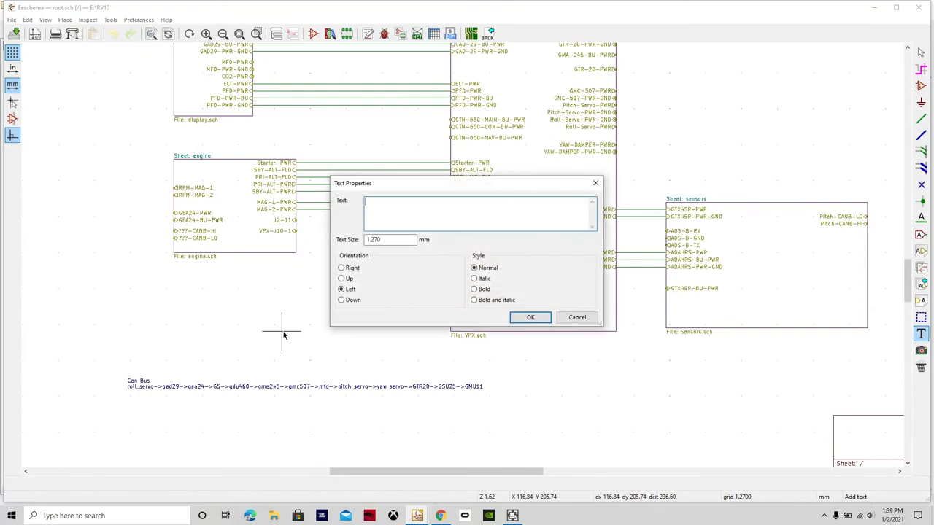
{"action": "left_click", "coordinate": [576, 317]}
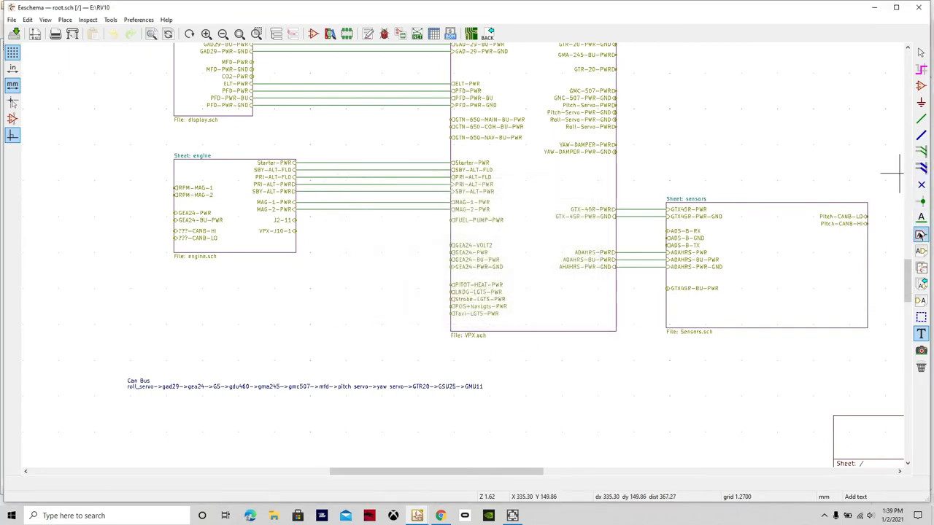
Place an AudioJack symbol from Aircraft Components on the root sheet.
{"action": "left_click", "coordinate": [920, 85]}
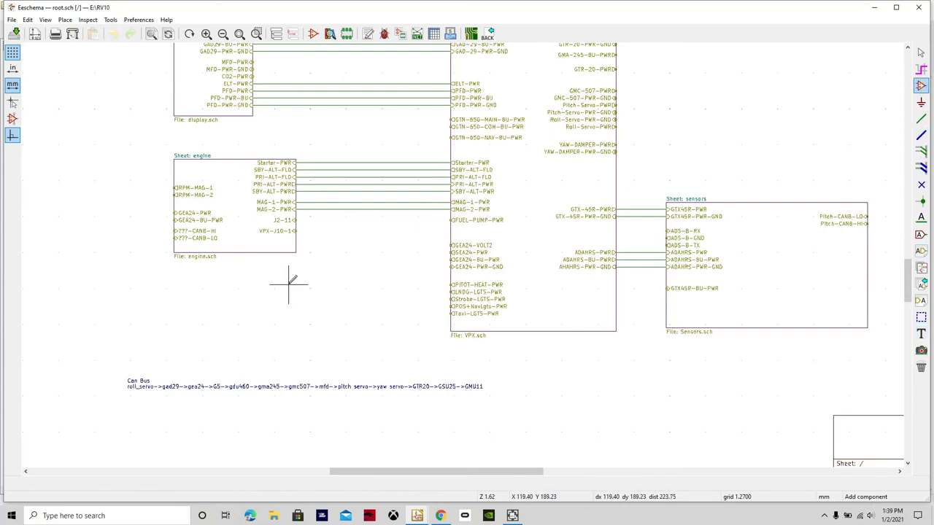
{"action": "left_click", "coordinate": [248, 298]}
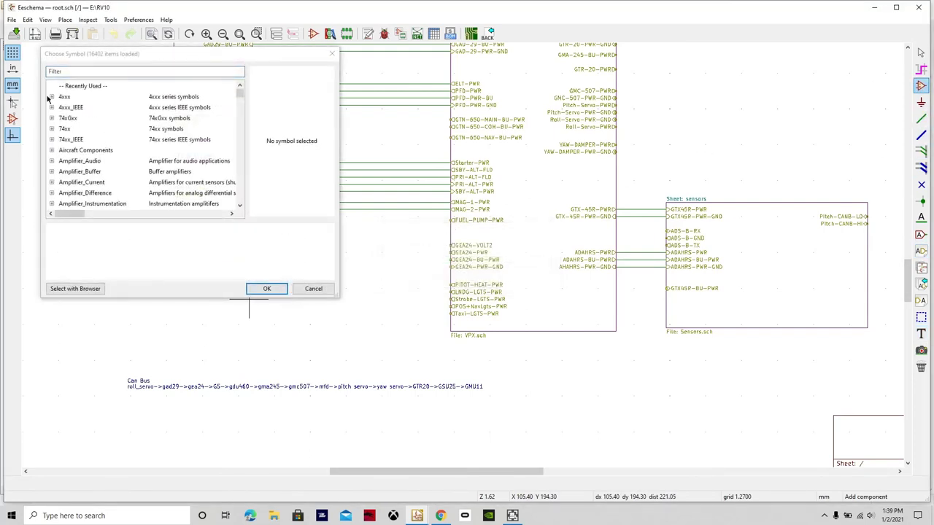
{"action": "left_click", "coordinate": [52, 150]}
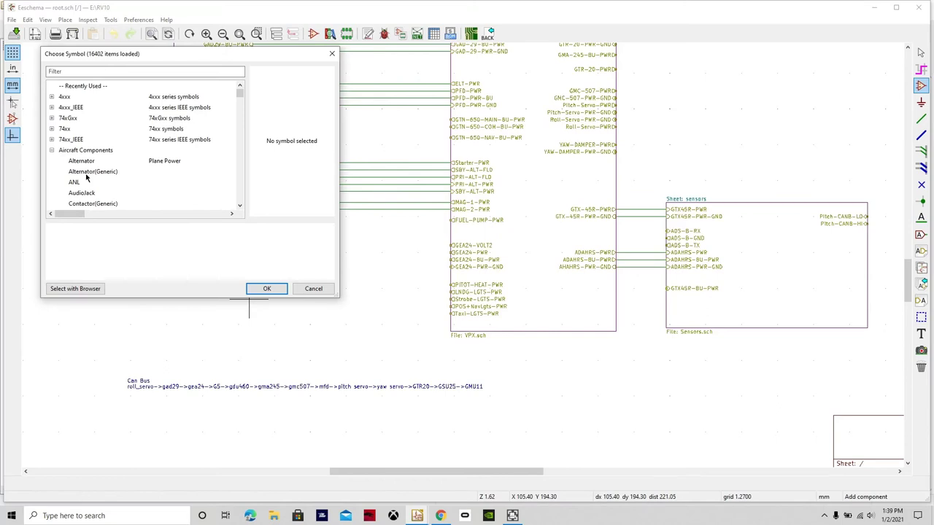
{"action": "scroll", "coordinate": [85, 188], "scroll_direction": "down", "scroll_amount": 1}
{"action": "left_click", "coordinate": [94, 161]}
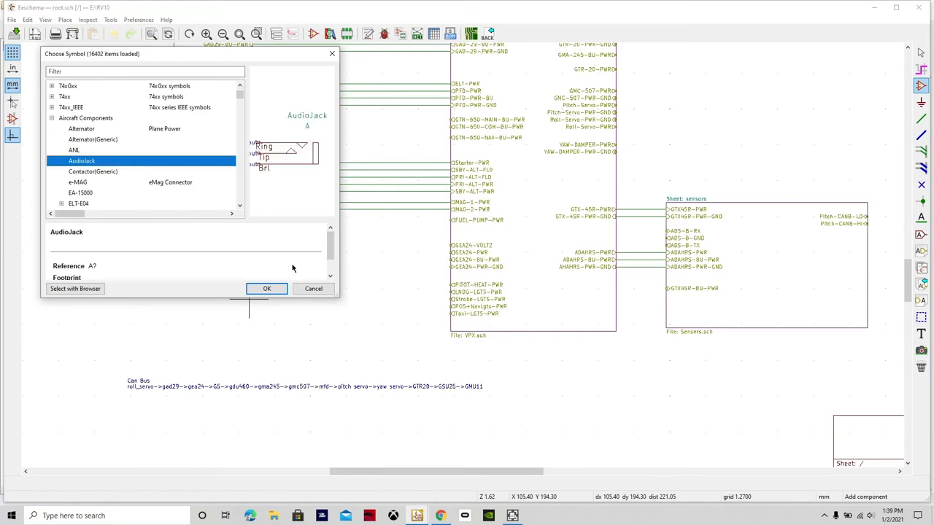
{"action": "left_click", "coordinate": [267, 288]}
{"action": "left_click", "coordinate": [317, 321]}
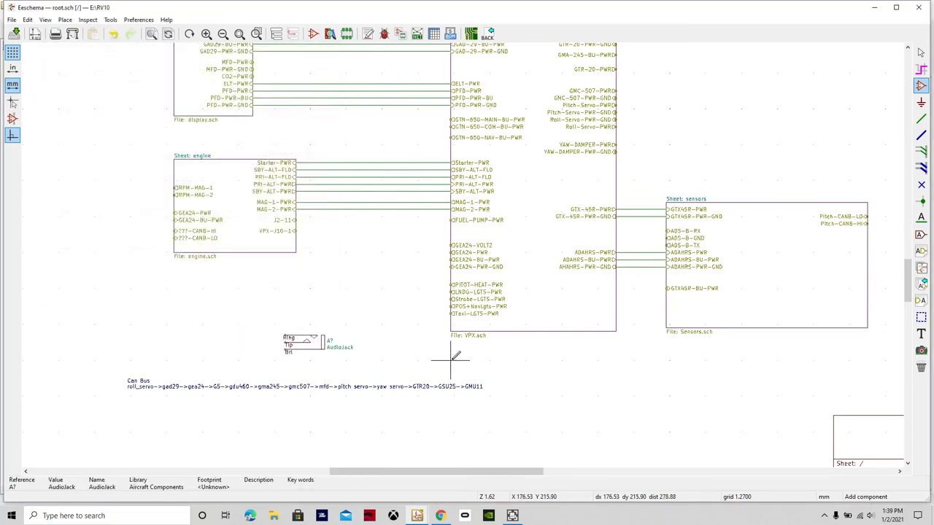
Start a trial wire from the jack's Ring pin, cancel it, and delete the AudioJack.
{"action": "left_click", "coordinate": [921, 118]}
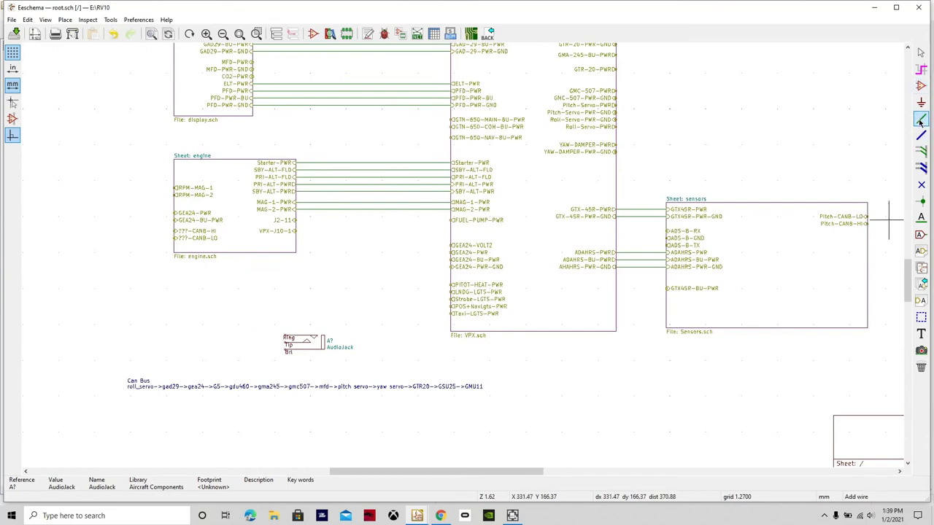
{"action": "left_click", "coordinate": [285, 336]}
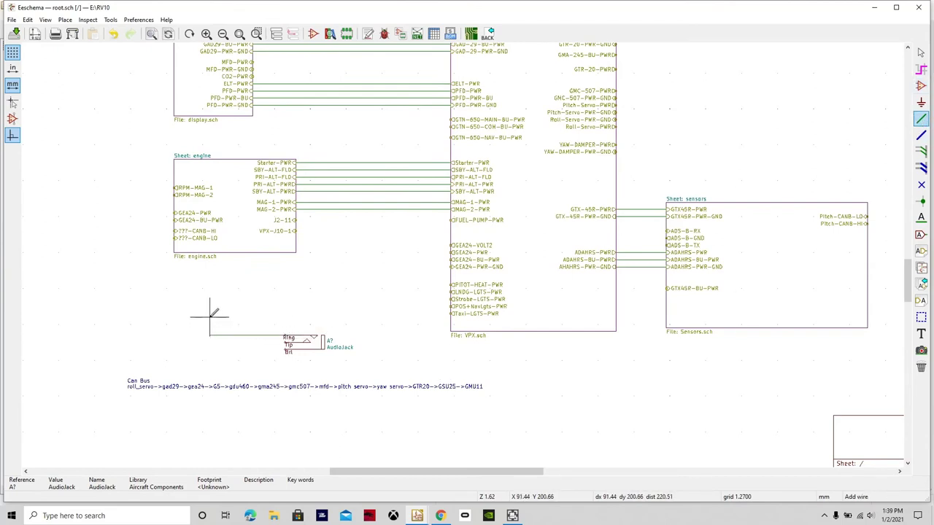
{"action": "left_click", "coordinate": [210, 292]}
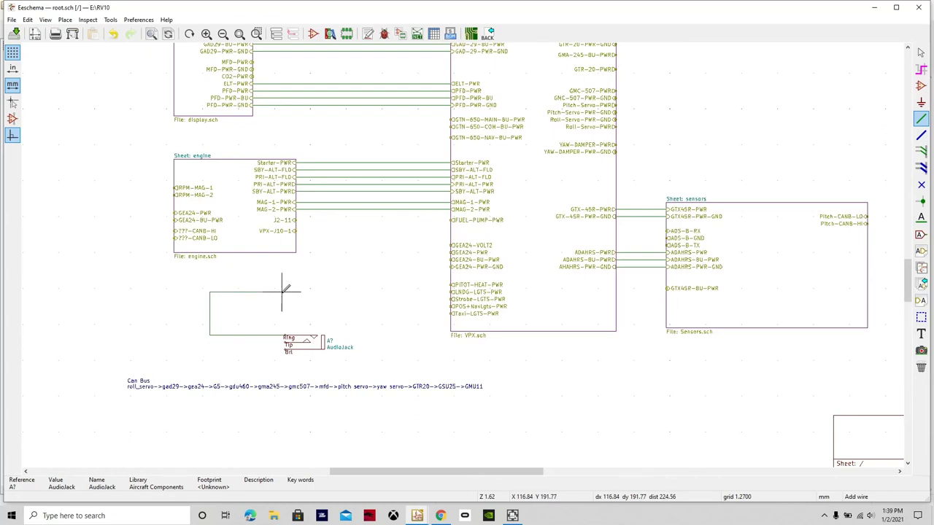
{"action": "key", "text": "Escape"}
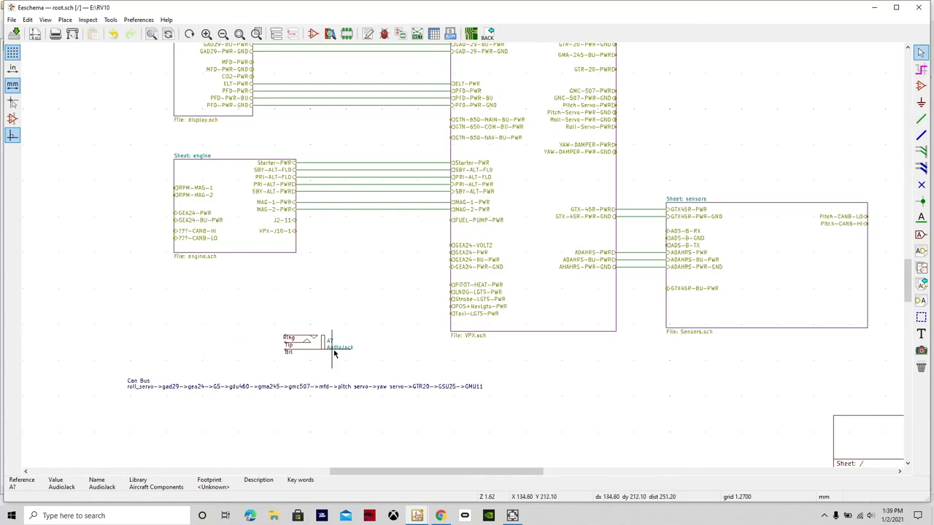
{"action": "right_click", "coordinate": [320, 350]}
{"action": "key", "text": "Escape"}
{"action": "key", "text": "Delete"}
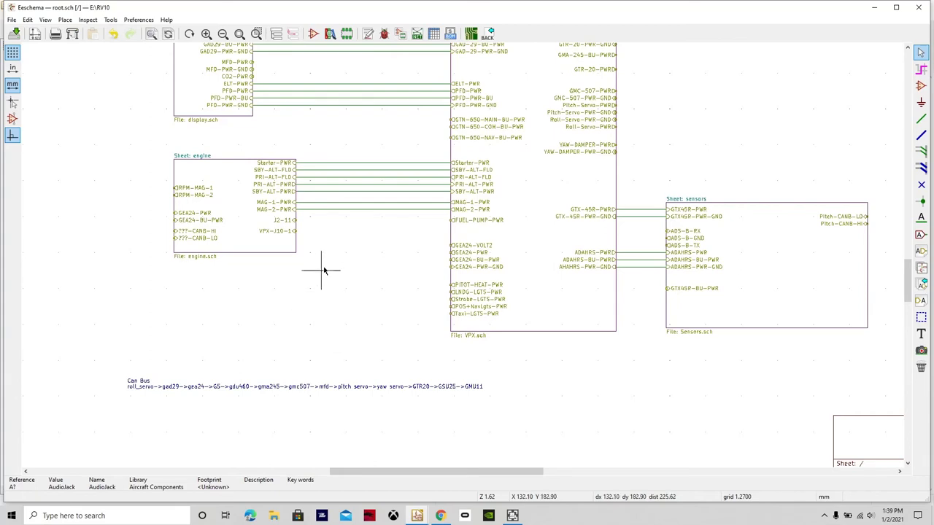
Run the wirelist plugin from the Bill of Material generator, producing 2187 nets successfully.
{"action": "left_click", "coordinate": [450, 35]}
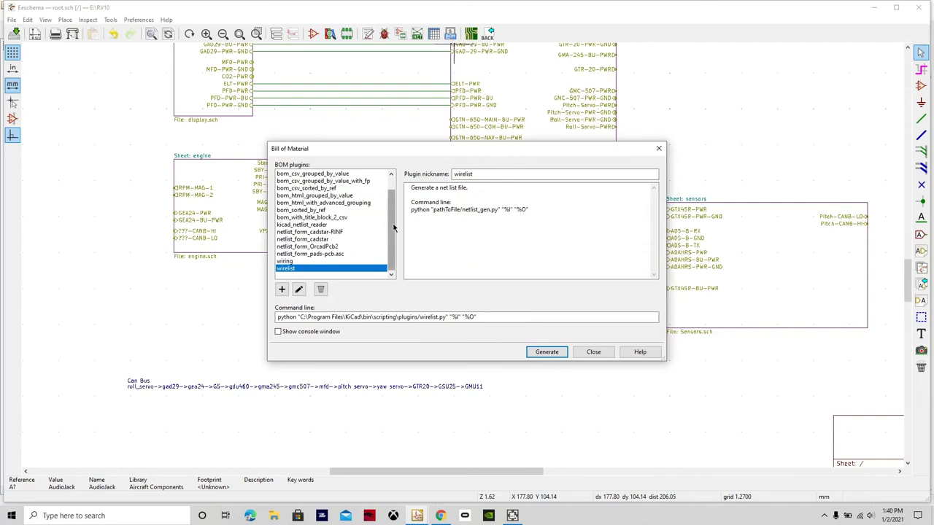
{"action": "scroll", "coordinate": [394, 220], "scroll_direction": "up", "scroll_amount": 1}
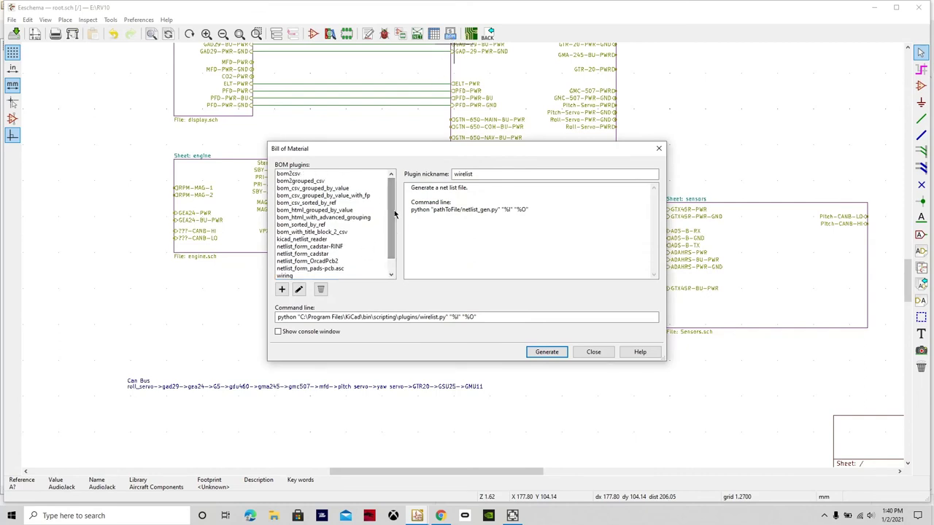
{"action": "left_click", "coordinate": [328, 195]}
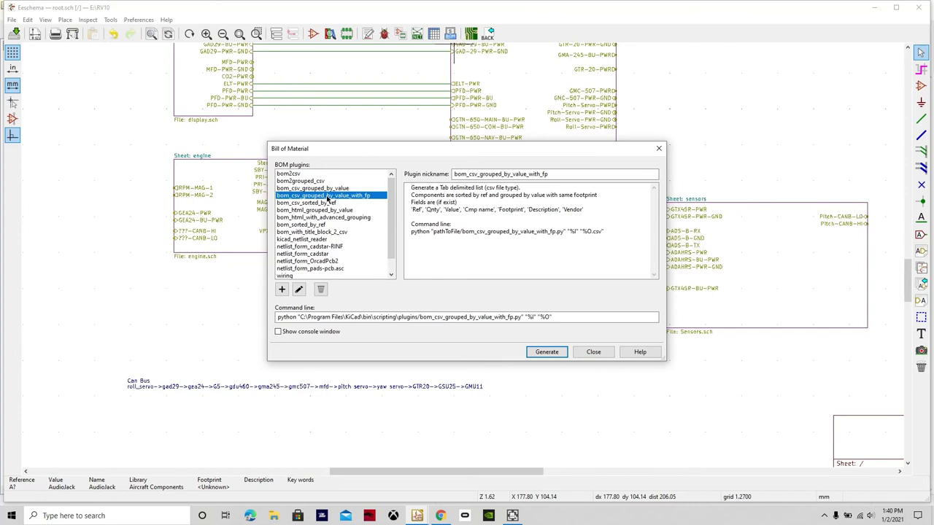
{"action": "left_click", "coordinate": [390, 275]}
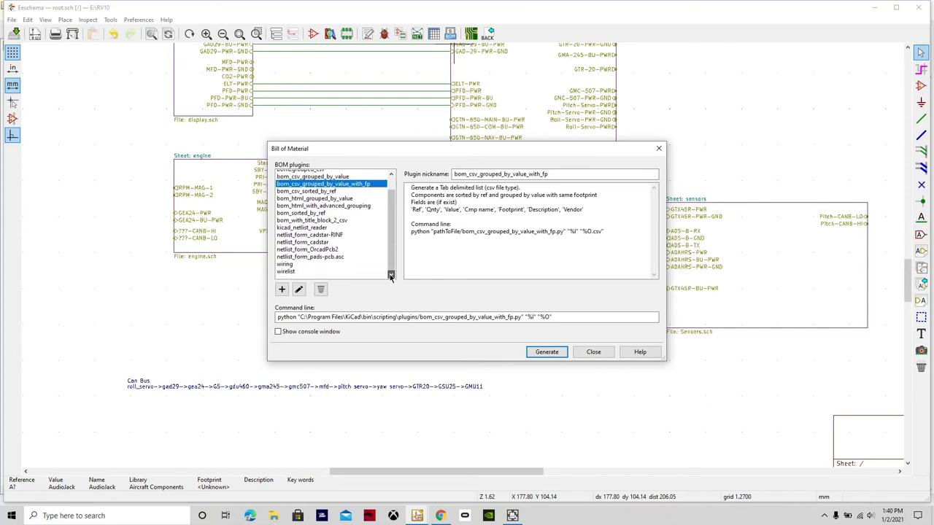
{"action": "left_click", "coordinate": [390, 276]}
{"action": "left_click", "coordinate": [346, 269]}
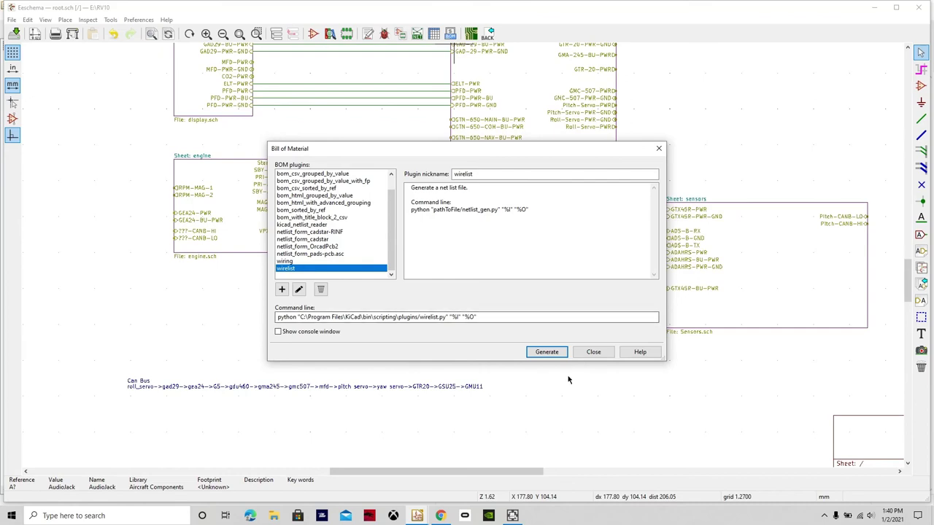
{"action": "left_click", "coordinate": [549, 352]}
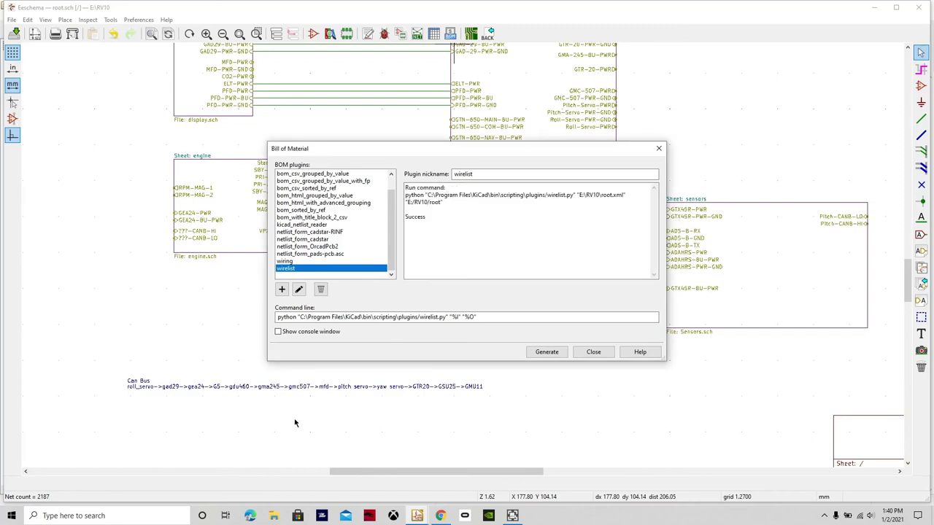
Browse to Backup Plus (E:) > RV10 and choose Open with on the root output file.
{"action": "left_click", "coordinate": [273, 516]}
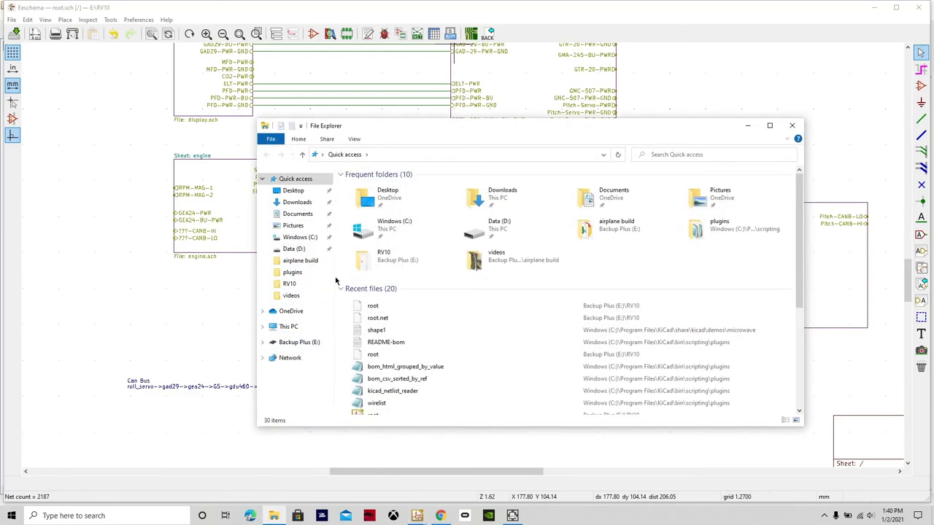
{"action": "left_click", "coordinate": [299, 343]}
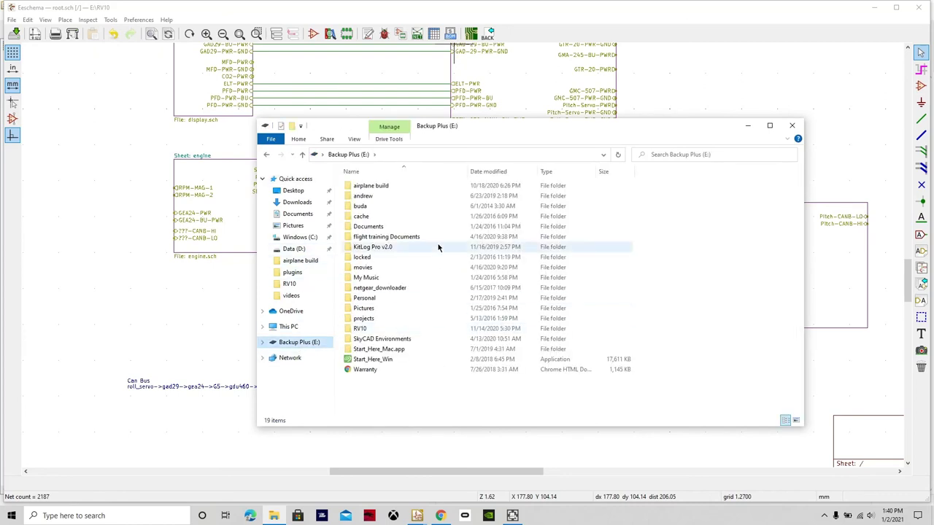
{"action": "double_click", "coordinate": [365, 329]}
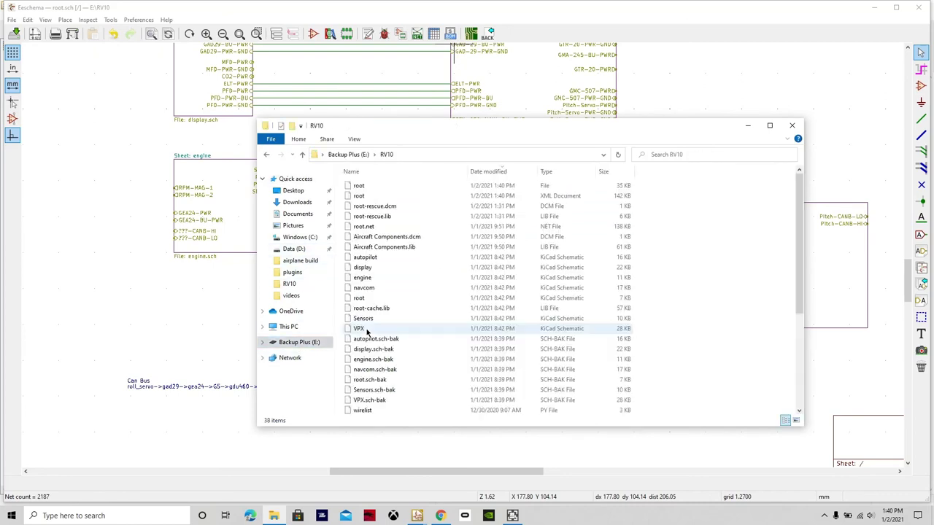
{"action": "right_click", "coordinate": [403, 188]}
{"action": "left_click", "coordinate": [436, 194]}
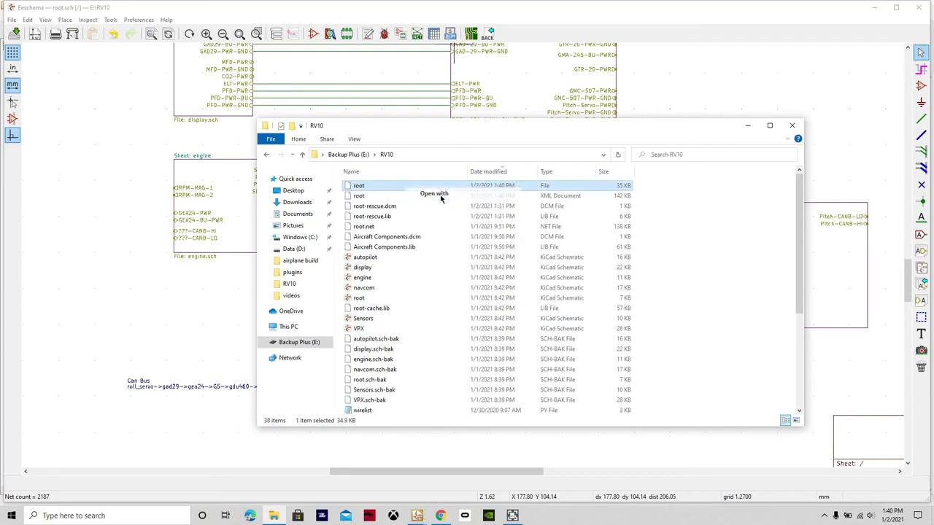
Open the root wire list in Notepad and point out A9 GMC-507, Yel, G407F, GNX650, VOR_ILS.
{"action": "double_click", "coordinate": [414, 319]}
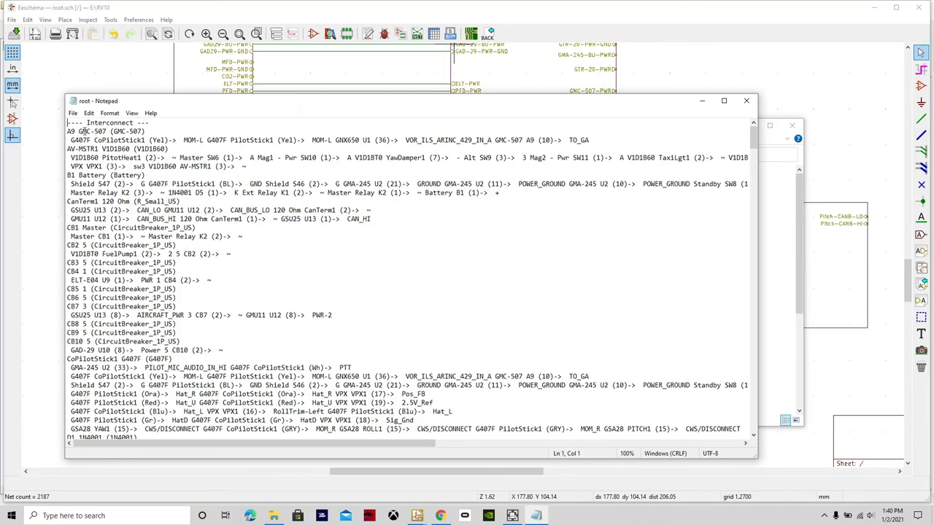
{"action": "double_click", "coordinate": [80, 131]}
{"action": "left_click", "coordinate": [150, 131]}
{"action": "left_click", "coordinate": [149, 140]}
{"action": "left_click", "coordinate": [208, 141]}
{"action": "left_click", "coordinate": [348, 140]}
{"action": "left_click", "coordinate": [414, 140]}
{"action": "key", "text": "End"}
Scroll through the wire list, then close Notepad.
{"action": "scroll", "coordinate": [196, 271], "scroll_direction": "down", "scroll_amount": 4}
{"action": "scroll", "coordinate": [197, 271], "scroll_direction": "down", "scroll_amount": 5}
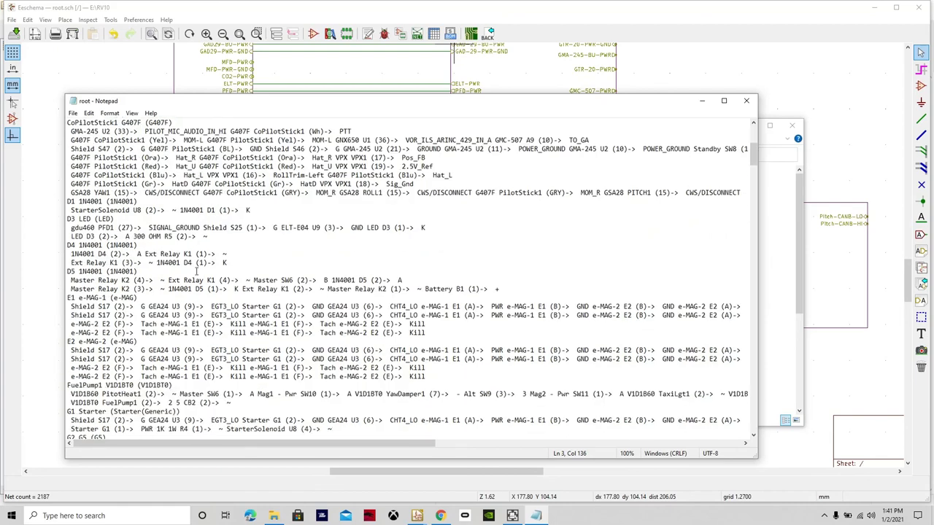
{"action": "scroll", "coordinate": [196, 270], "scroll_direction": "up", "scroll_amount": 1}
{"action": "scroll", "coordinate": [196, 270], "scroll_direction": "up", "scroll_amount": 4}
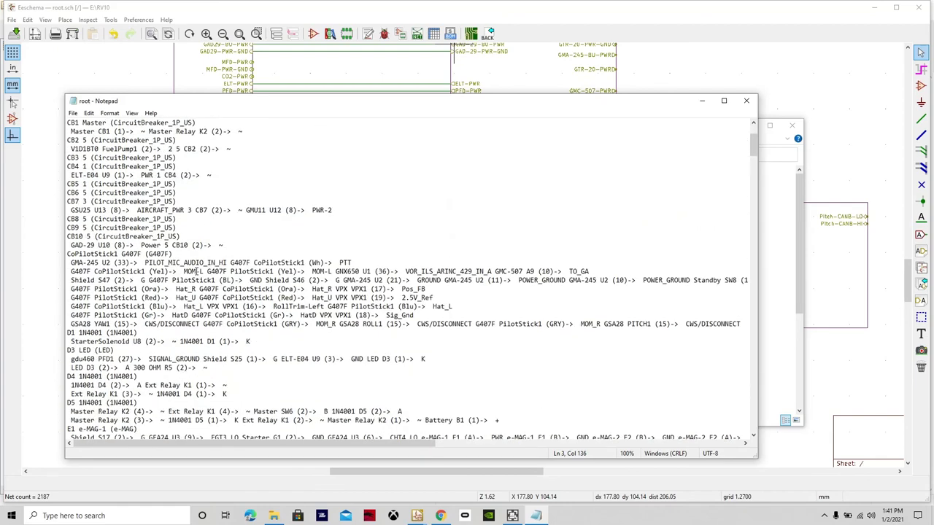
{"action": "scroll", "coordinate": [196, 271], "scroll_direction": "up", "scroll_amount": 4}
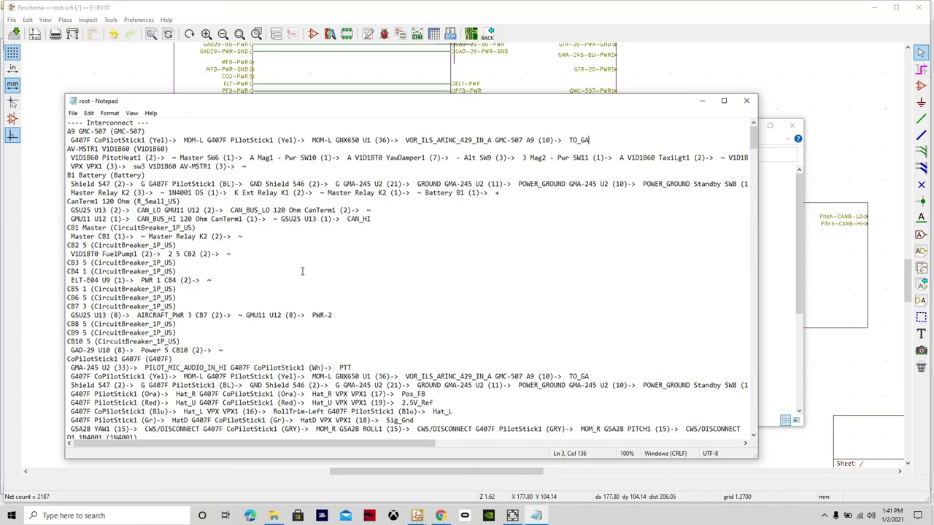
{"action": "left_click", "coordinate": [746, 101]}
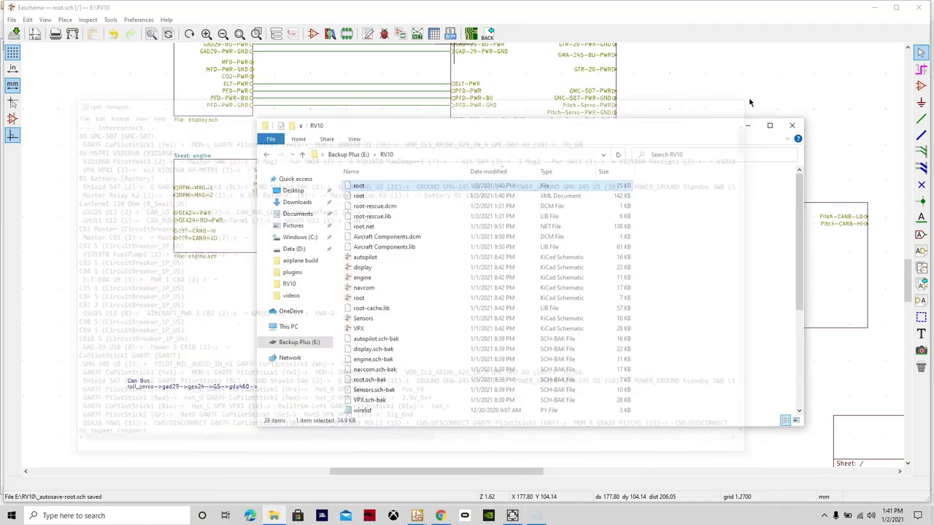
Close File Explorer and the Bill of Material dialog, then zoom out over the RV10 sheets.
{"action": "left_click", "coordinate": [793, 126]}
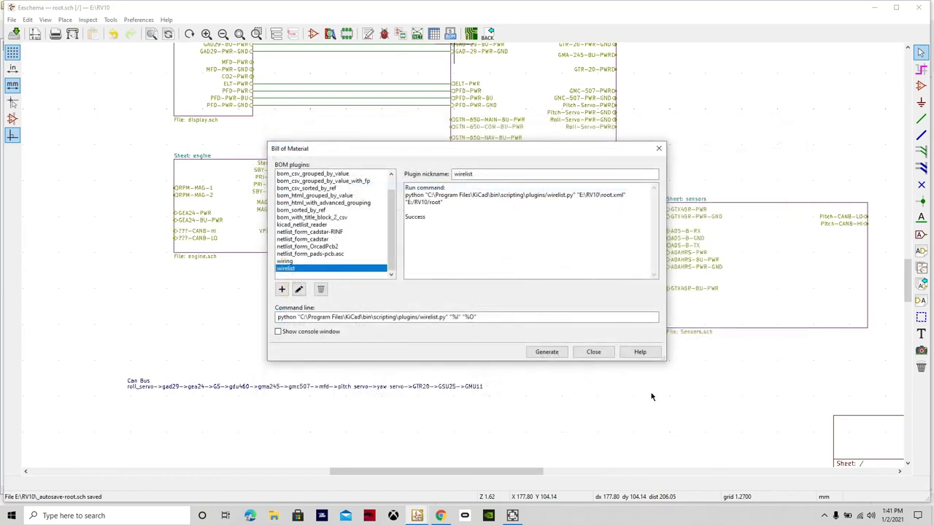
{"action": "left_click", "coordinate": [594, 352]}
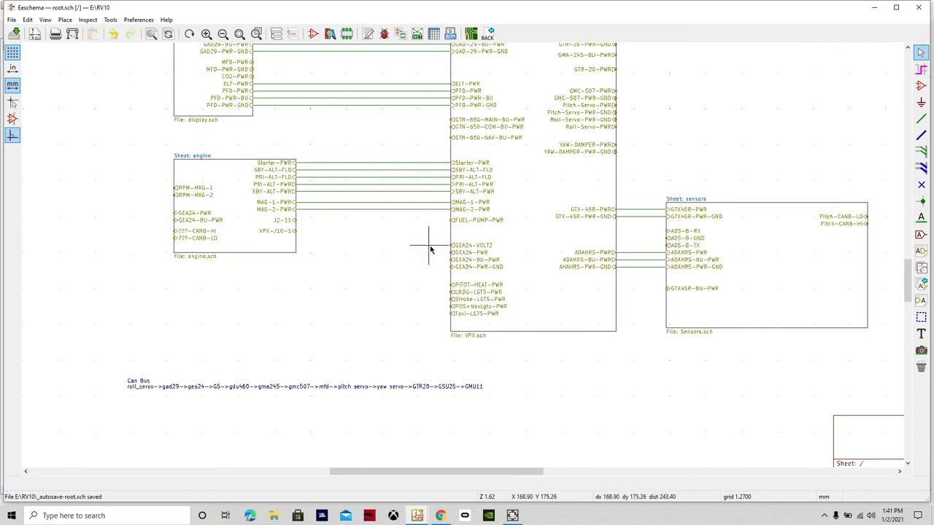
{"action": "scroll", "coordinate": [486, 222], "scroll_direction": "down", "scroll_amount": 1}
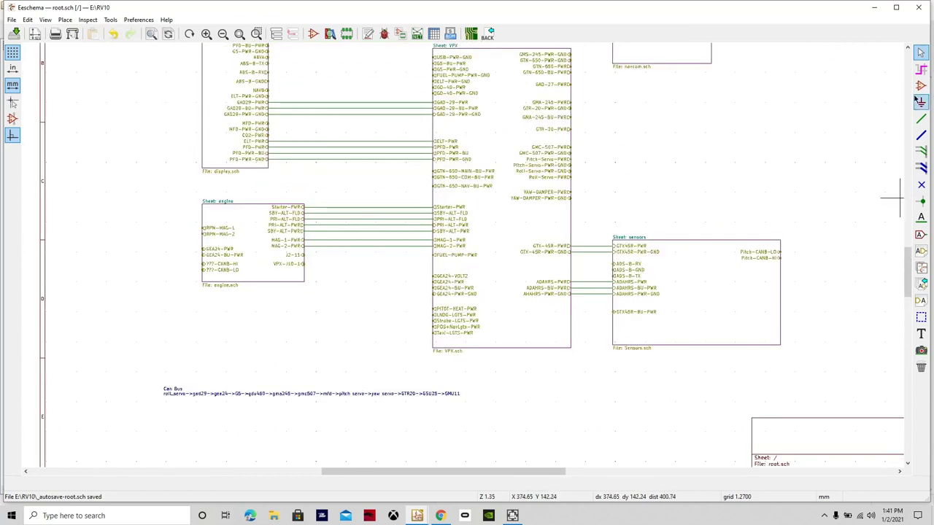
{"action": "left_click", "coordinate": [908, 48]}
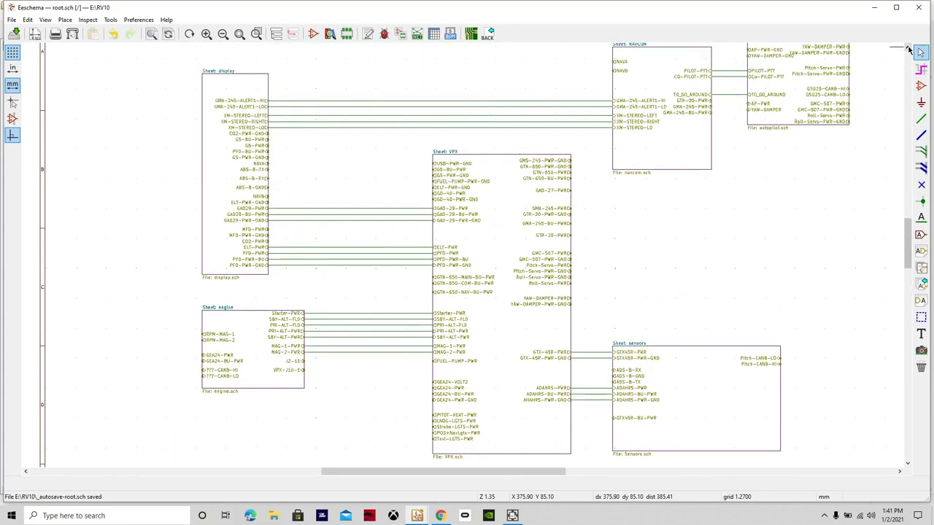